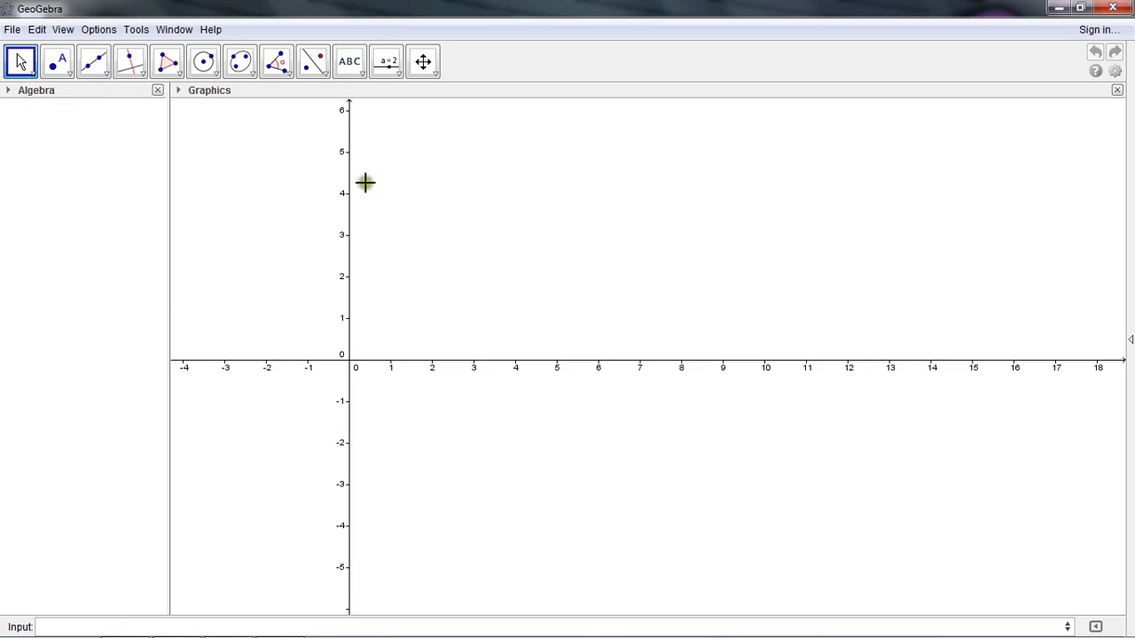
Enter f(x)=(-1/320)(x-40)^2+14 in the Input bar to define the parabola.
{"action": "left_click", "coordinate": [95, 627]}
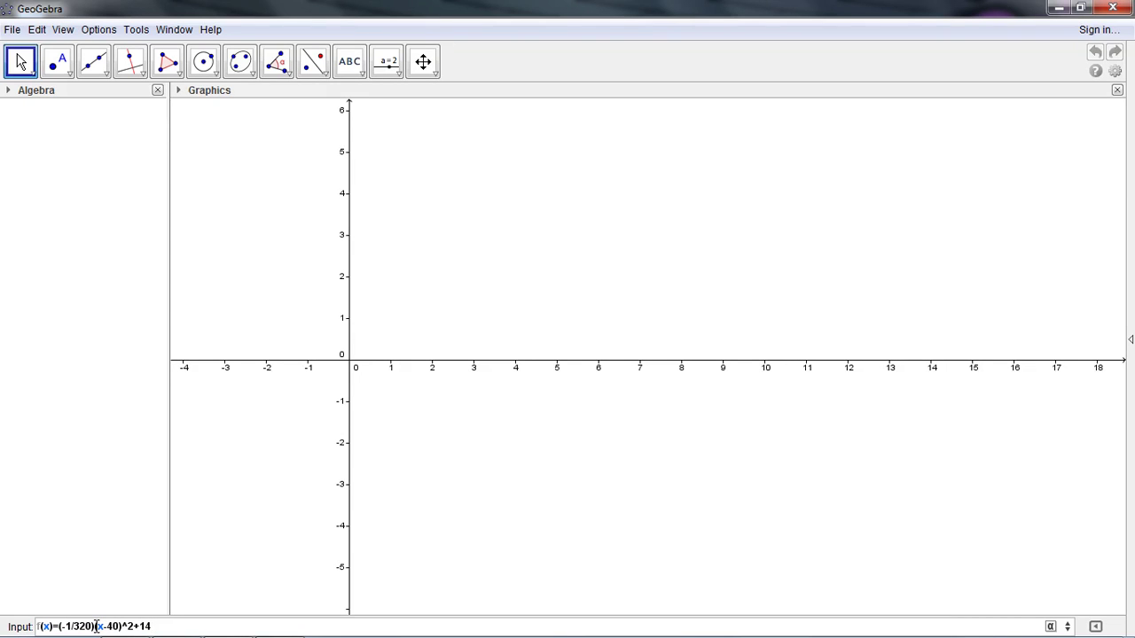
{"action": "key", "text": "Return"}
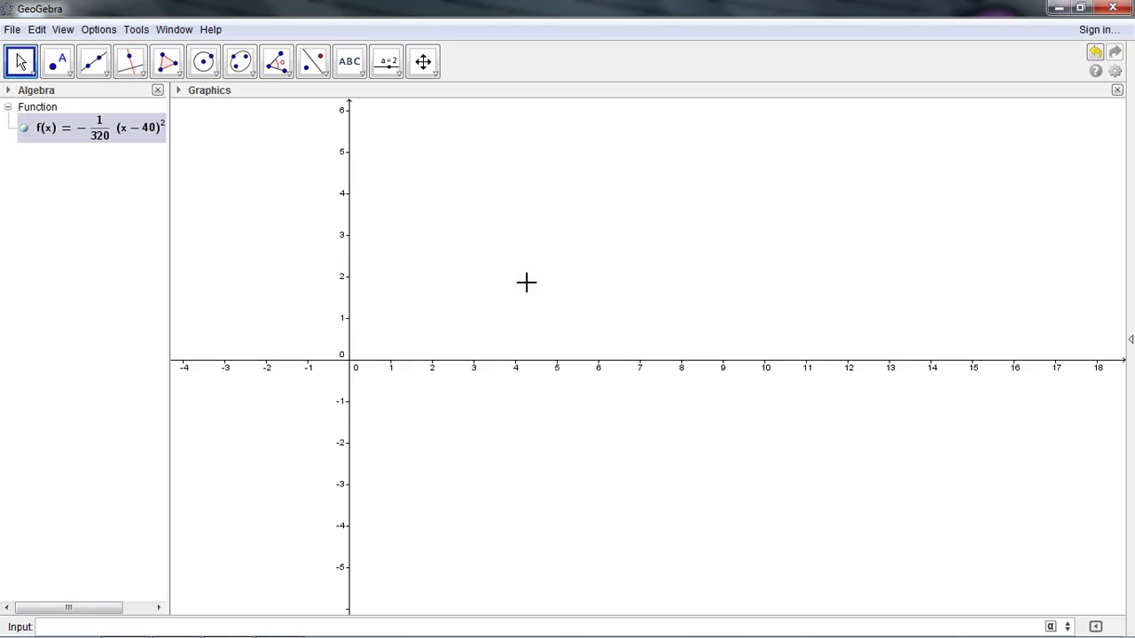
Zoom out on the Graphics view until the parabola's arch comes into view.
{"action": "left_click", "coordinate": [491, 182]}
{"action": "left_click", "coordinate": [423, 65]}
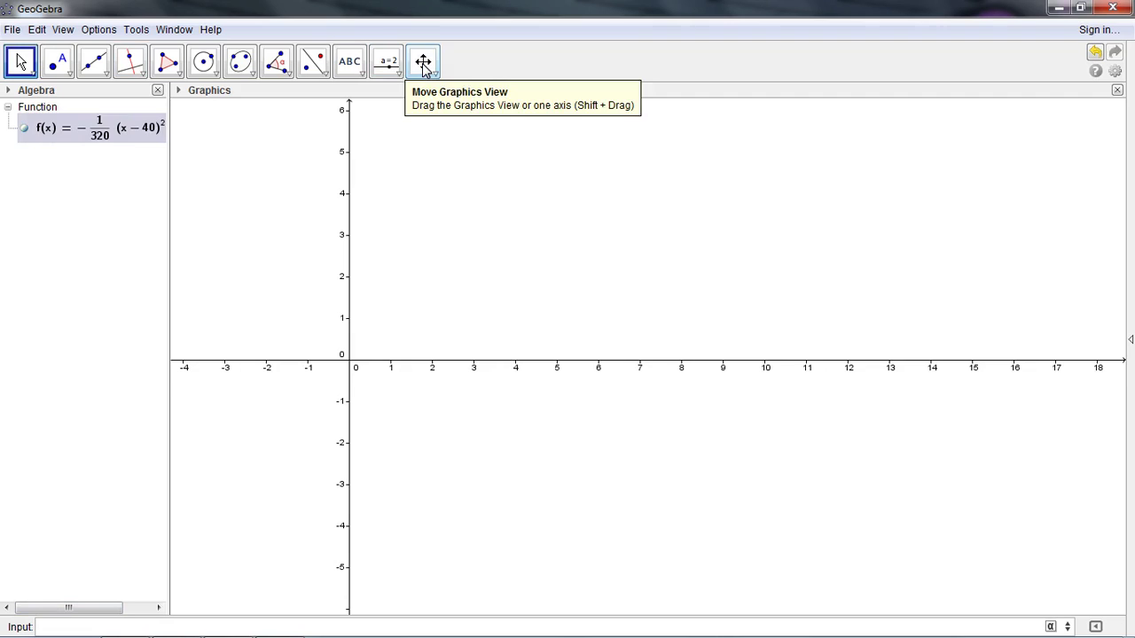
{"action": "left_click", "coordinate": [422, 63]}
{"action": "left_click", "coordinate": [434, 74]}
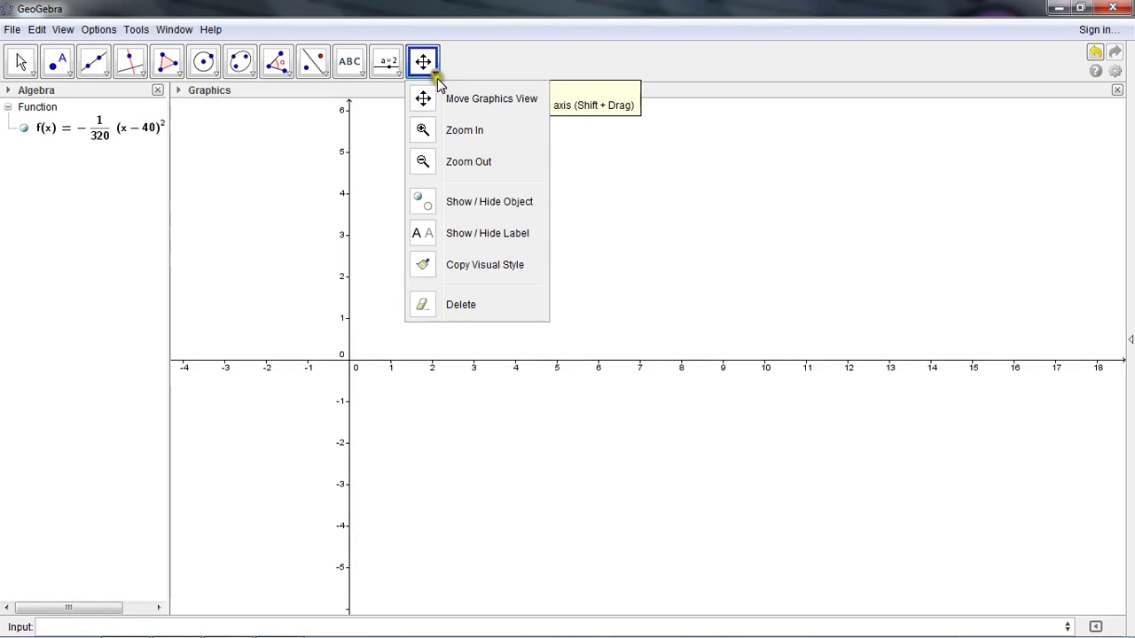
{"action": "left_click", "coordinate": [461, 162]}
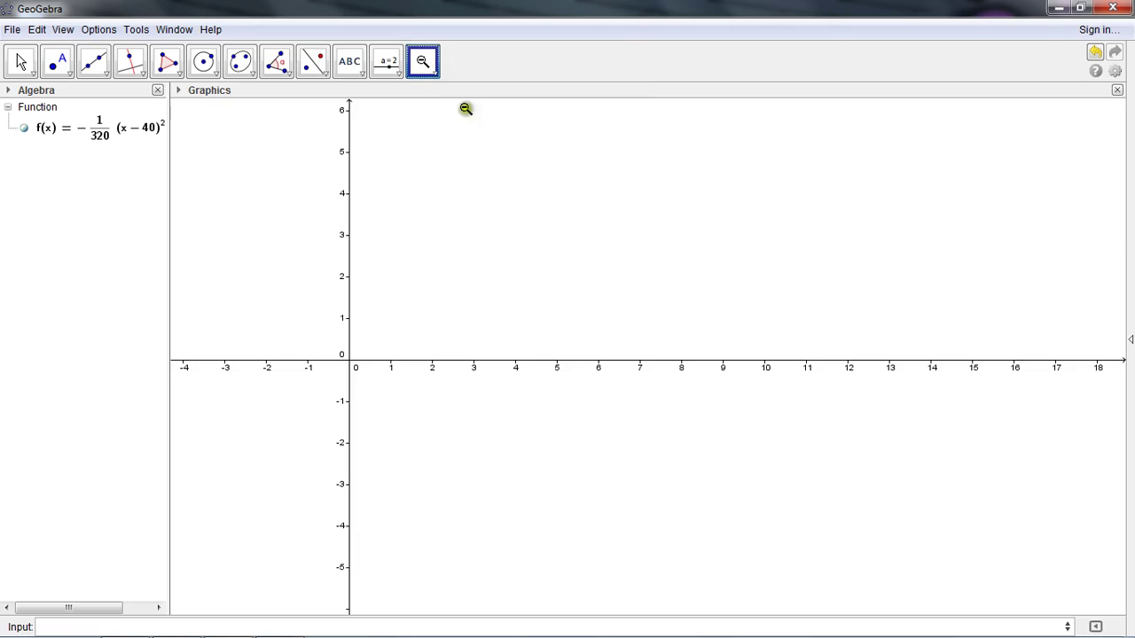
{"action": "left_click", "coordinate": [454, 181]}
{"action": "left_click", "coordinate": [454, 182]}
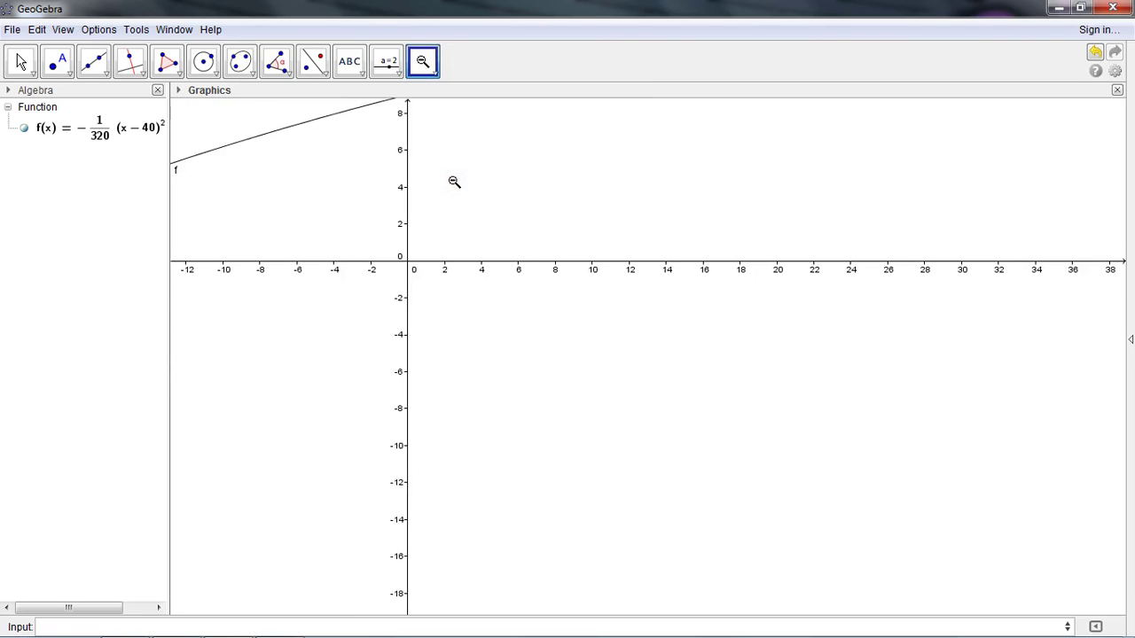
{"action": "left_click", "coordinate": [453, 182]}
{"action": "left_click", "coordinate": [528, 172]}
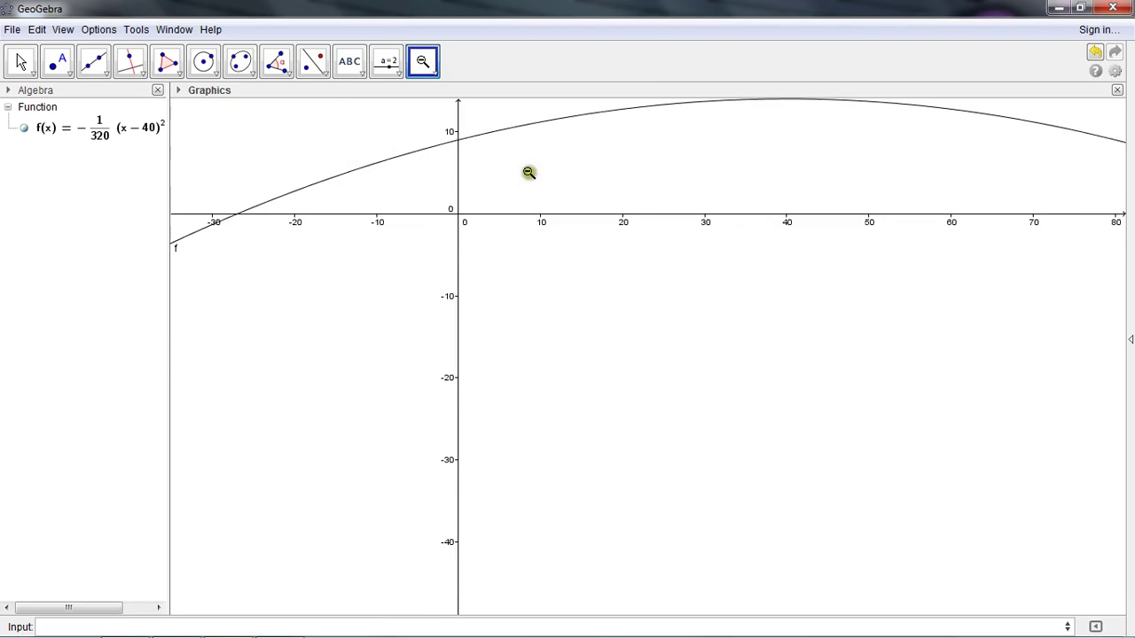
{"action": "left_click", "coordinate": [577, 175]}
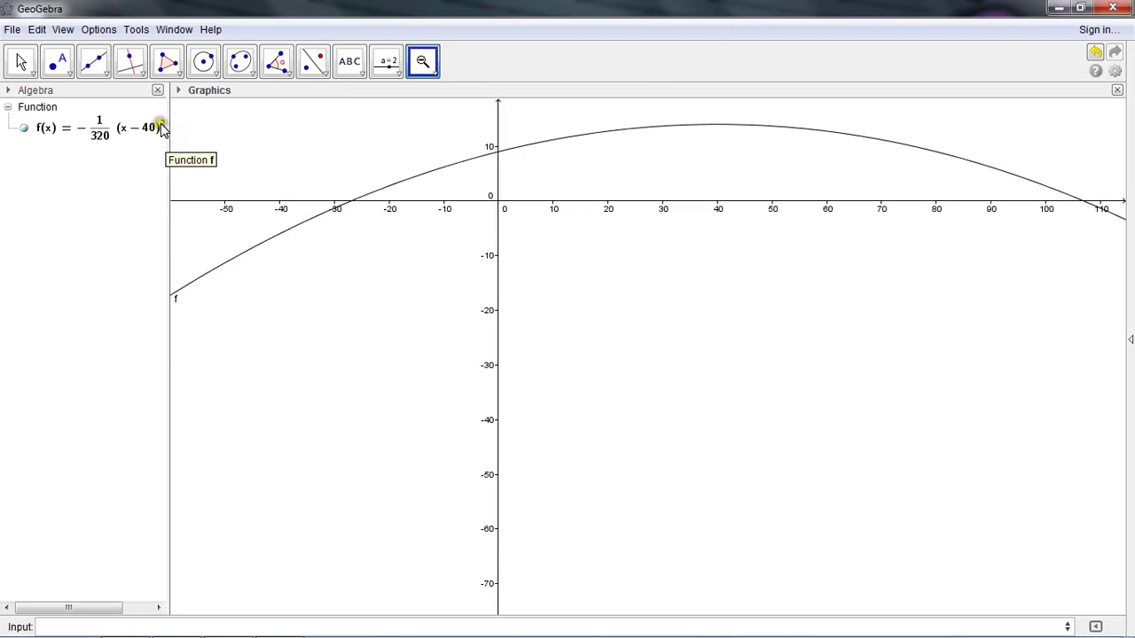
Pan and stretch the axes so x spans about -20 to 100 and y reaches 15.
{"action": "left_click", "coordinate": [434, 76]}
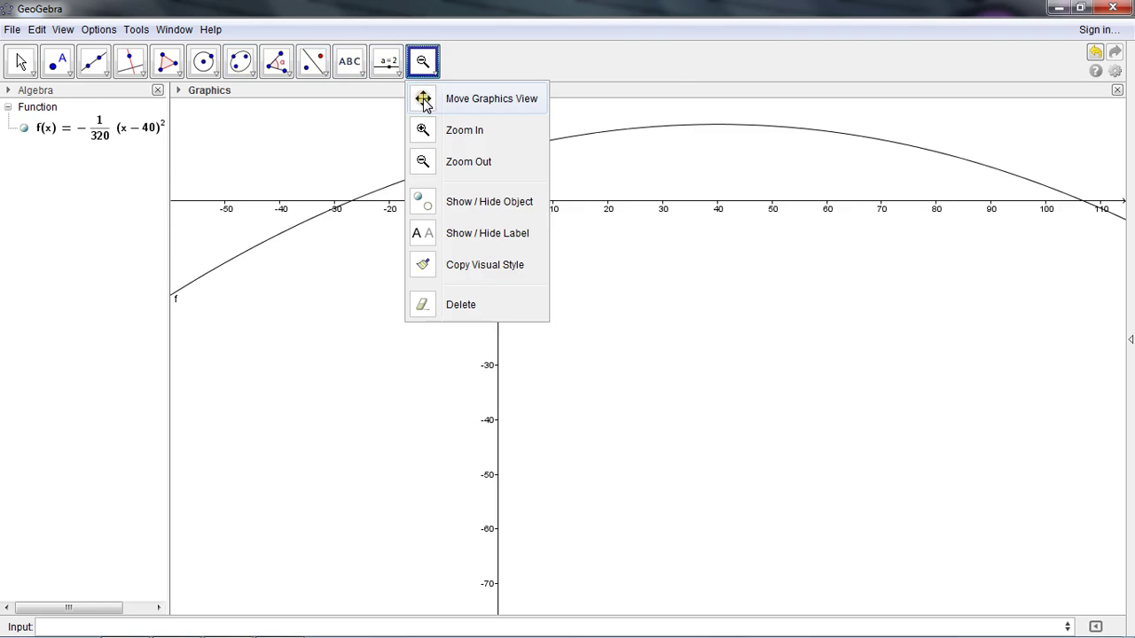
{"action": "left_click", "coordinate": [424, 100]}
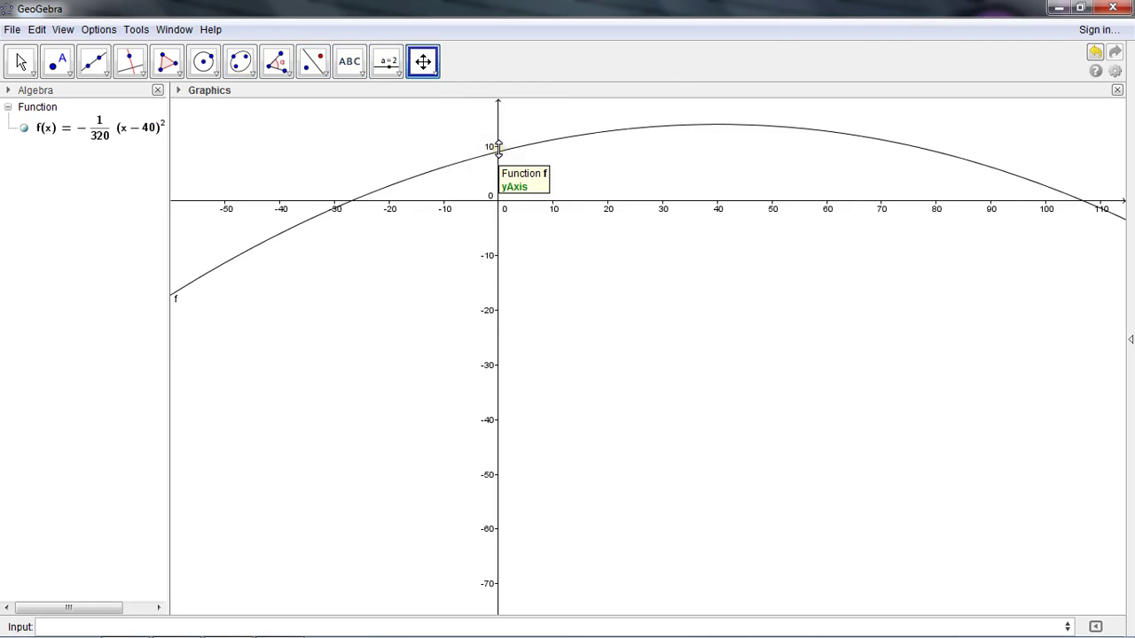
{"action": "mouse_move", "coordinate": [497, 145]}
{"action": "left_mouse_down"}
{"action": "mouse_move", "coordinate": [498, 122]}
{"action": "mouse_move", "coordinate": [497, 136]}
{"action": "left_mouse_up"}
{"action": "left_click_drag", "start_coordinate": [864, 203], "coordinate": [785, 214]}
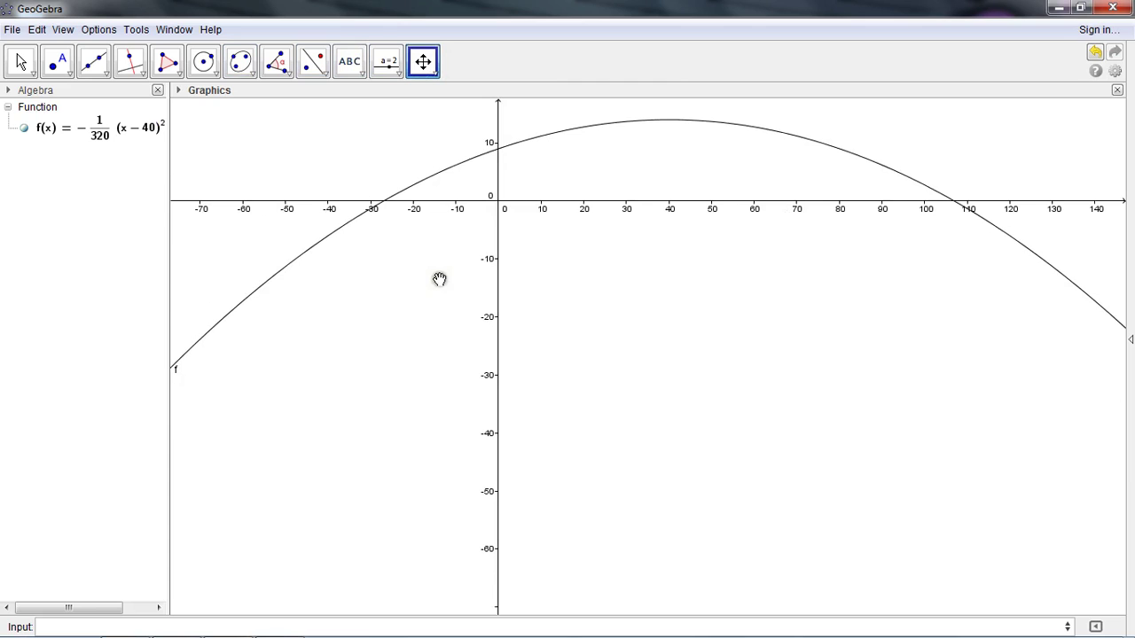
{"action": "left_click_drag", "start_coordinate": [439, 279], "coordinate": [278, 469]}
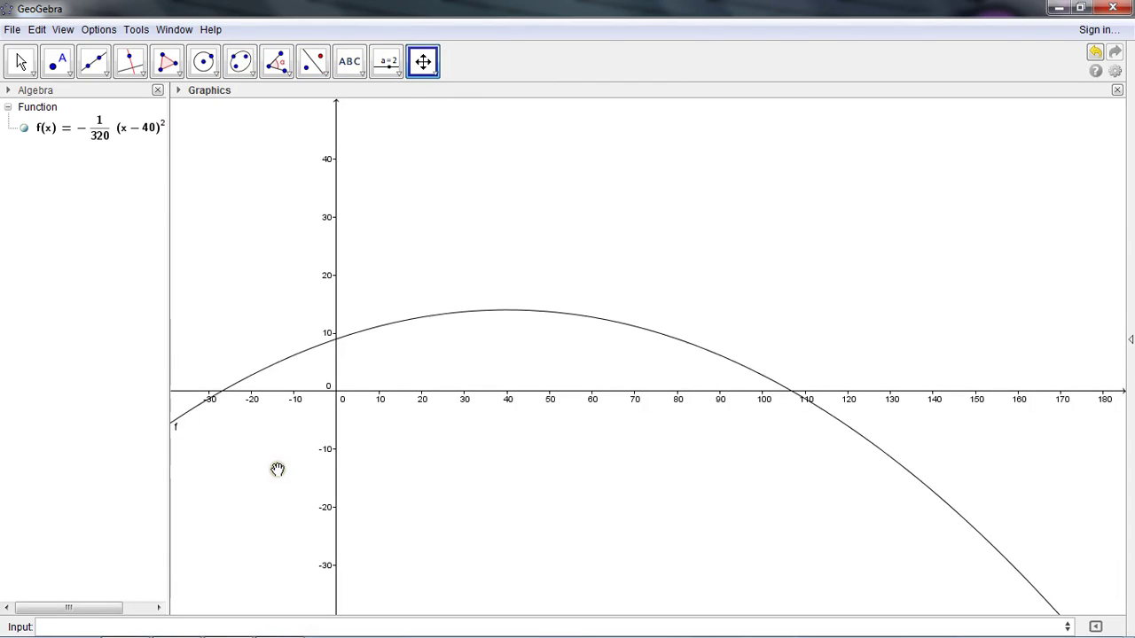
{"action": "left_click_drag", "start_coordinate": [334, 307], "coordinate": [324, 172]}
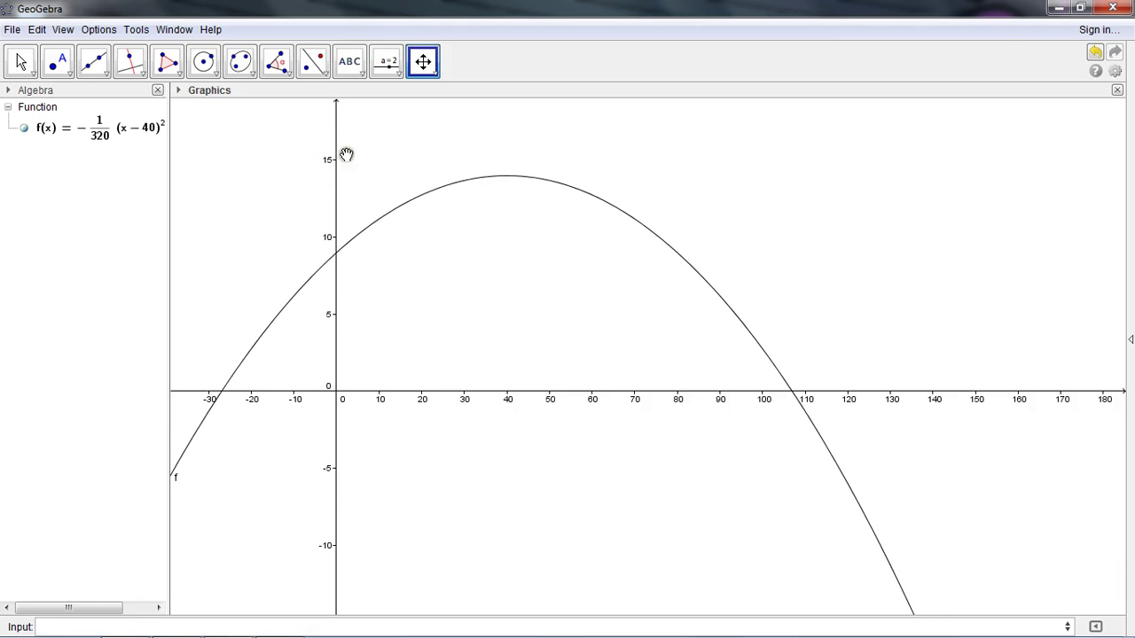
{"action": "left_click_drag", "start_coordinate": [559, 397], "coordinate": [739, 373]}
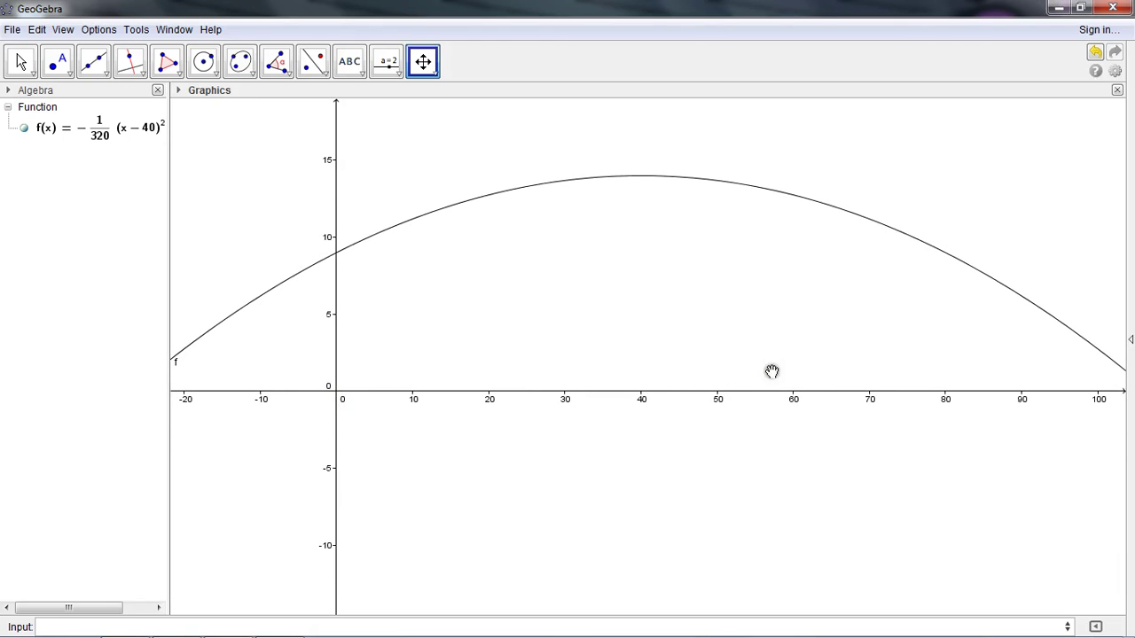
Place two points, A and B, on parabola f.
{"action": "left_click", "coordinate": [58, 64]}
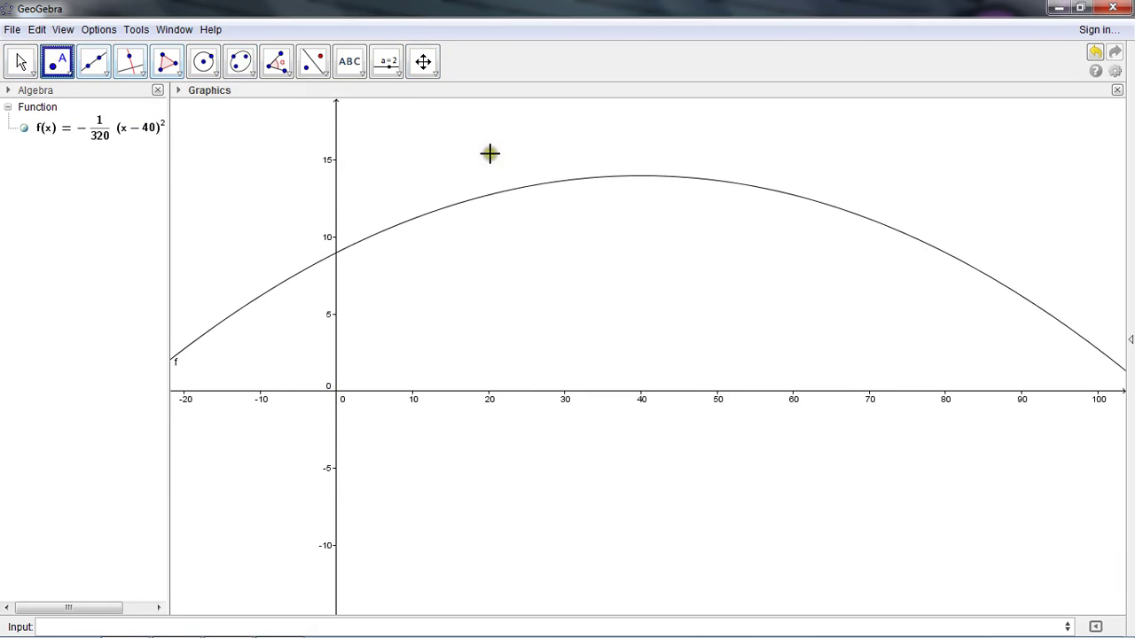
{"action": "left_click", "coordinate": [476, 199]}
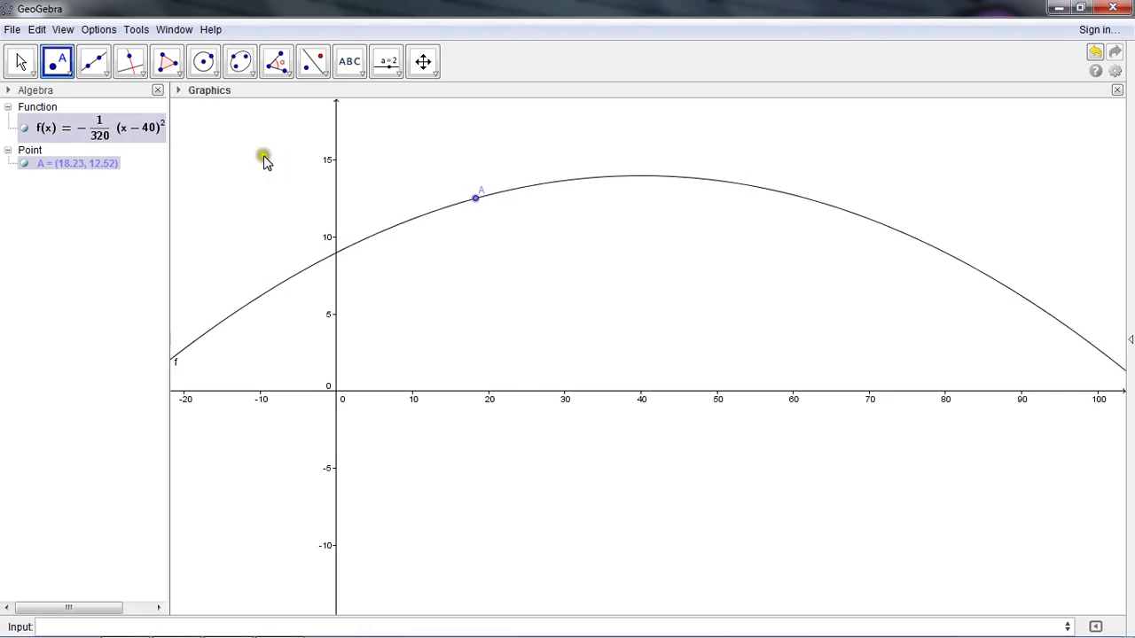
{"action": "left_click", "coordinate": [589, 178]}
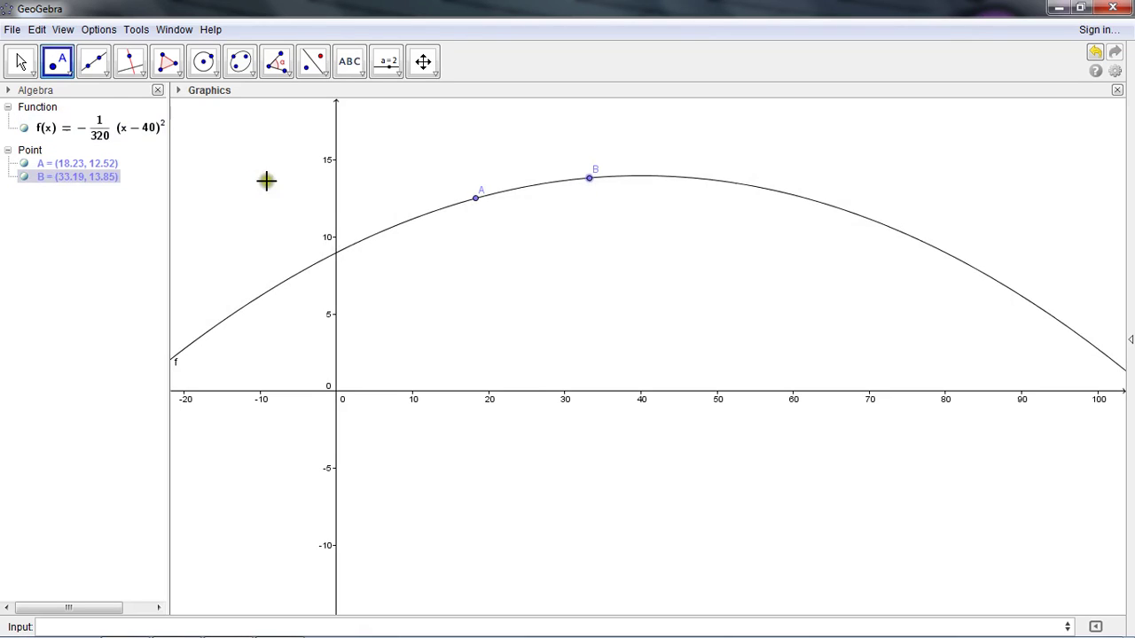
Slide A along the curve to (0, 9) and B to about x = 60.
{"action": "left_click", "coordinate": [19, 61]}
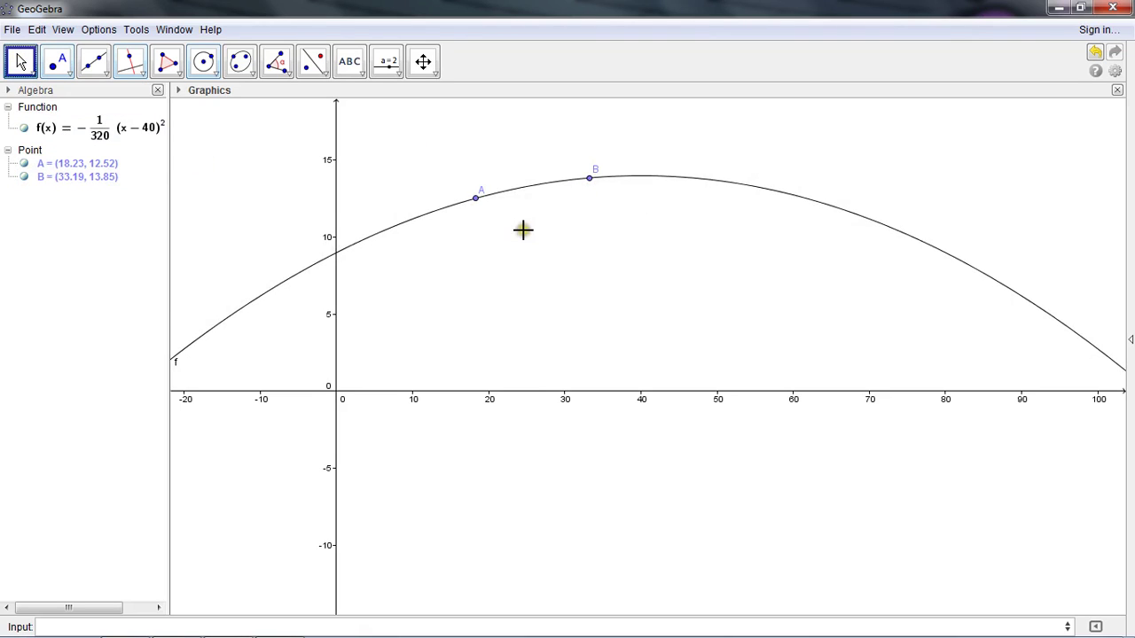
{"action": "left_click_drag", "start_coordinate": [476, 202], "coordinate": [335, 325]}
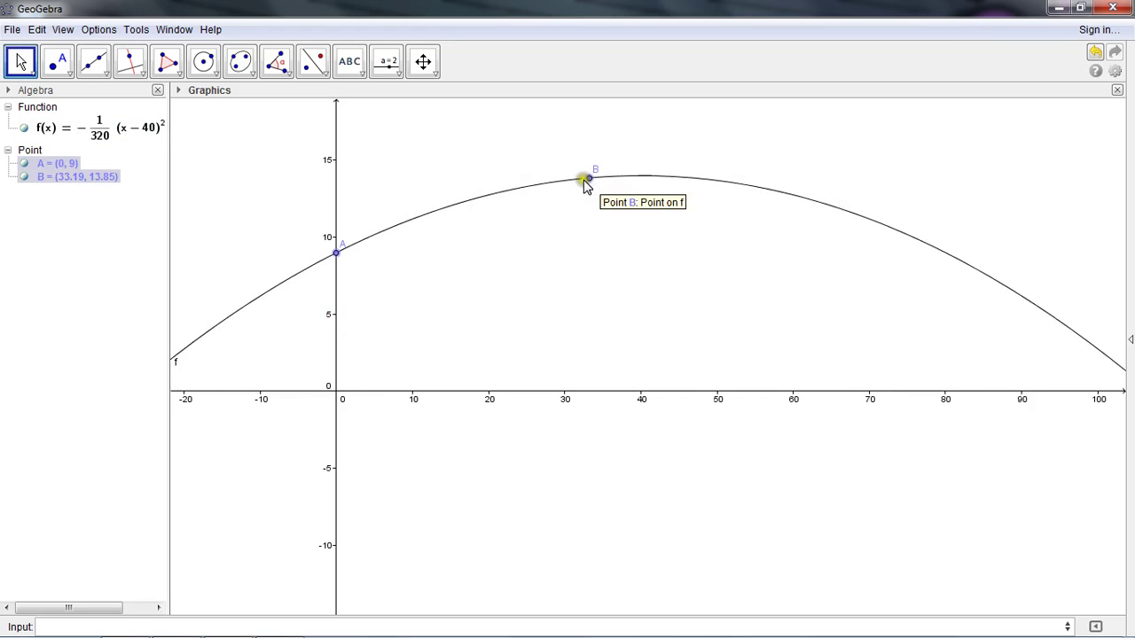
{"action": "left_click_drag", "start_coordinate": [587, 181], "coordinate": [795, 198]}
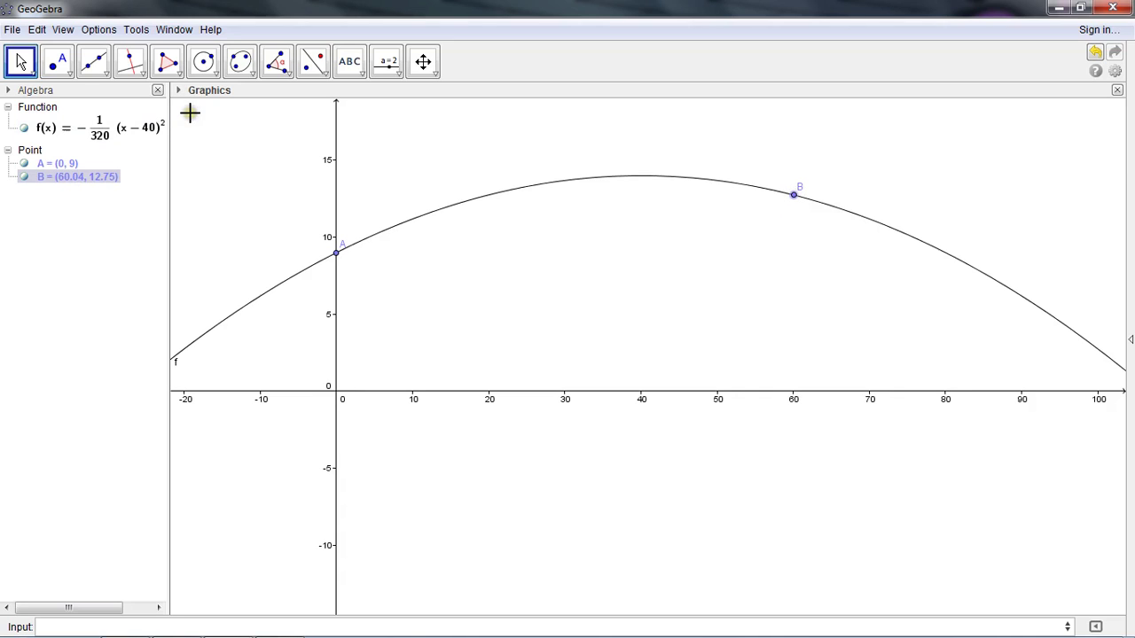
Create slider n ranging from 1 to 50 with increment 1.
{"action": "left_click", "coordinate": [390, 65]}
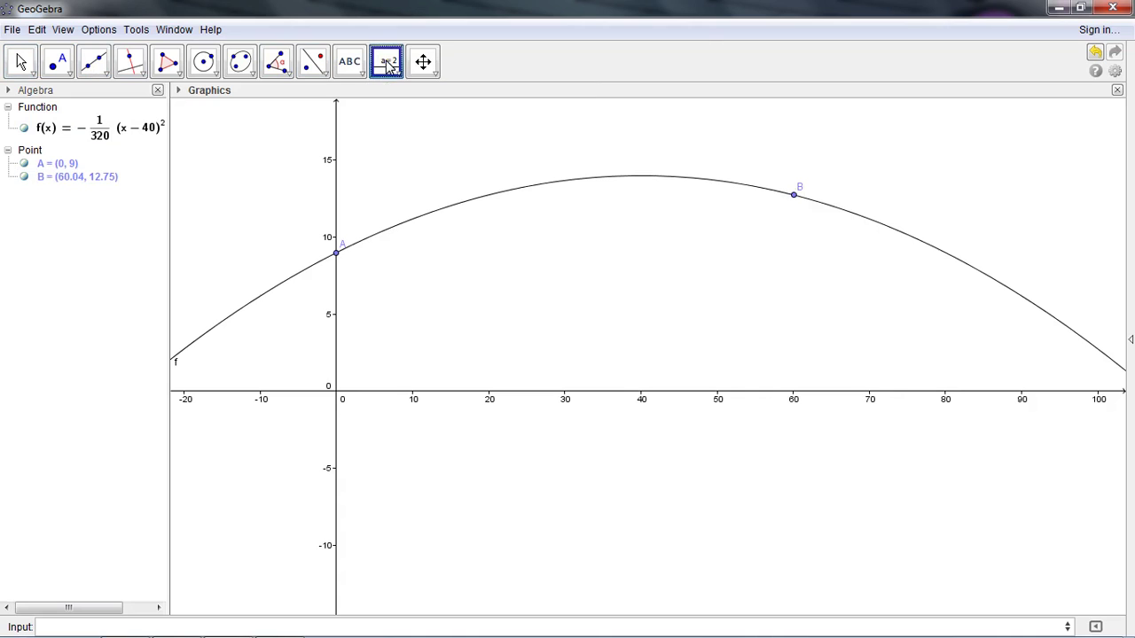
{"action": "left_click", "coordinate": [882, 125]}
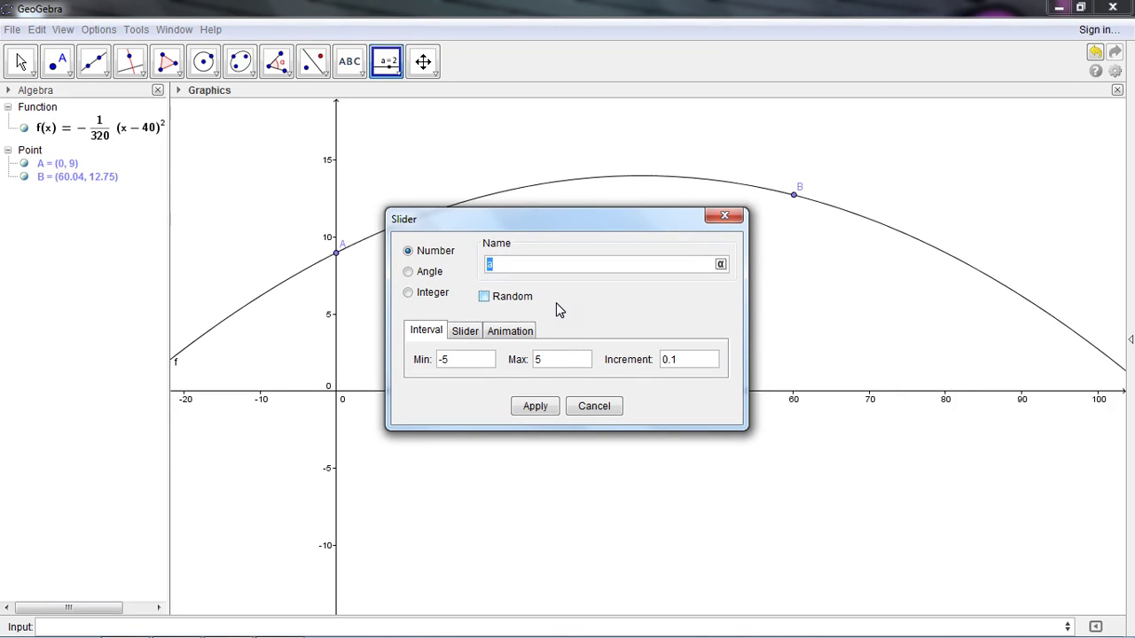
{"action": "double_click", "coordinate": [502, 264]}
{"action": "key", "text": "BackSpace"}
{"action": "key", "text": "BackSpace"}
{"action": "left_click", "coordinate": [549, 365]}
{"action": "left_click_drag", "start_coordinate": [688, 358], "coordinate": [653, 358]}
{"action": "type", "text": "1"}
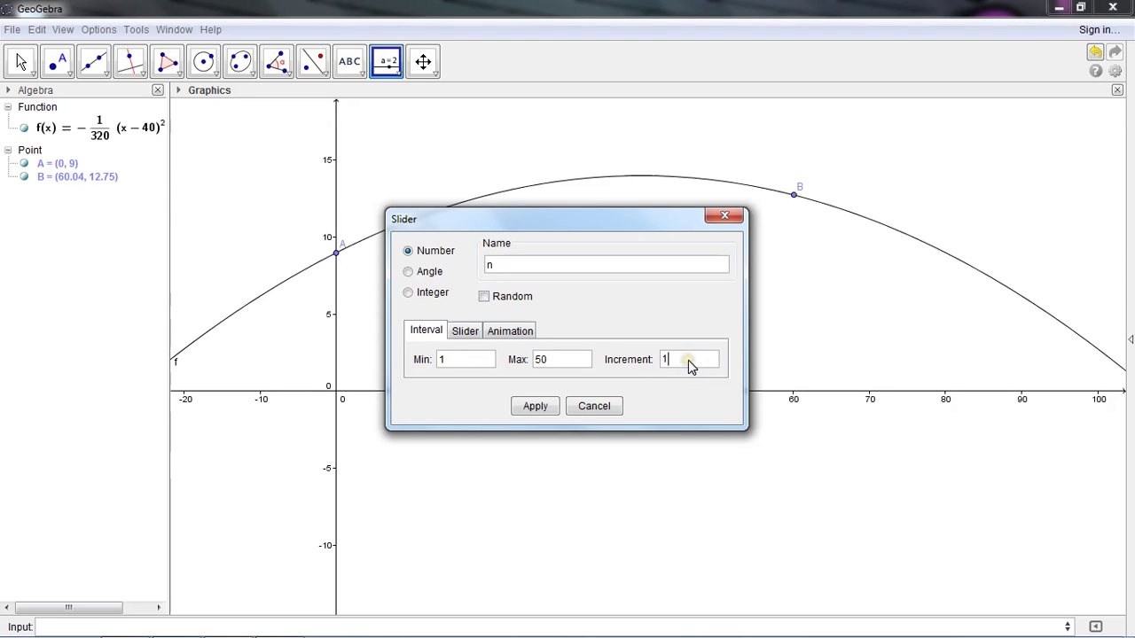
{"action": "left_click", "coordinate": [558, 407]}
{"action": "left_click", "coordinate": [541, 406]}
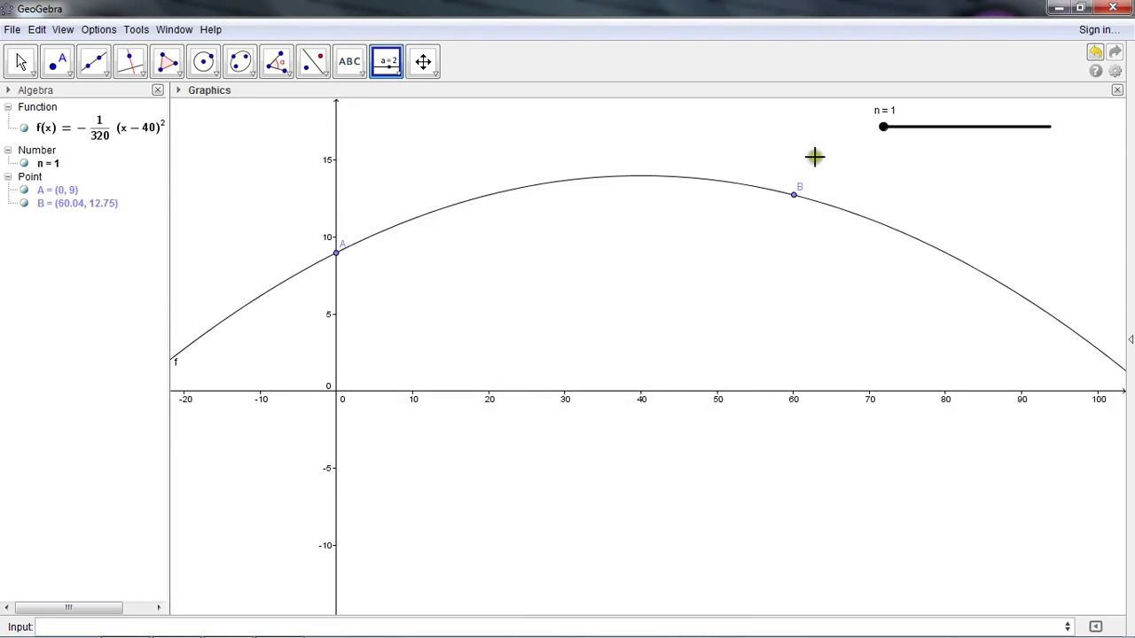
Drag slider n up to 8 and back to 1 to test it.
{"action": "left_click", "coordinate": [21, 61]}
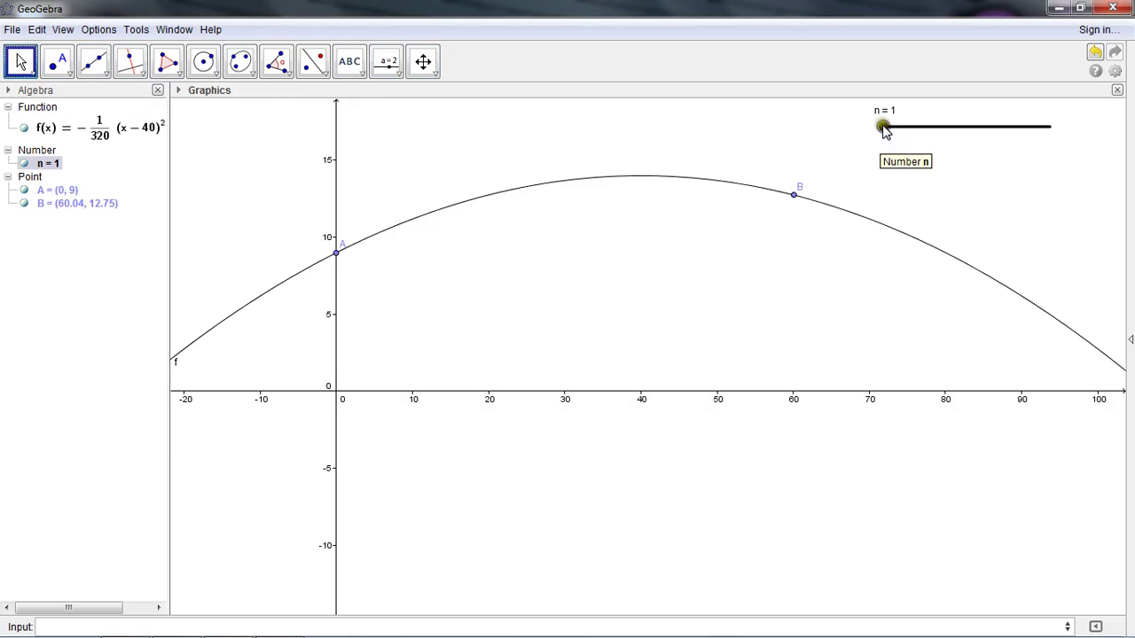
{"action": "left_click", "coordinate": [883, 120]}
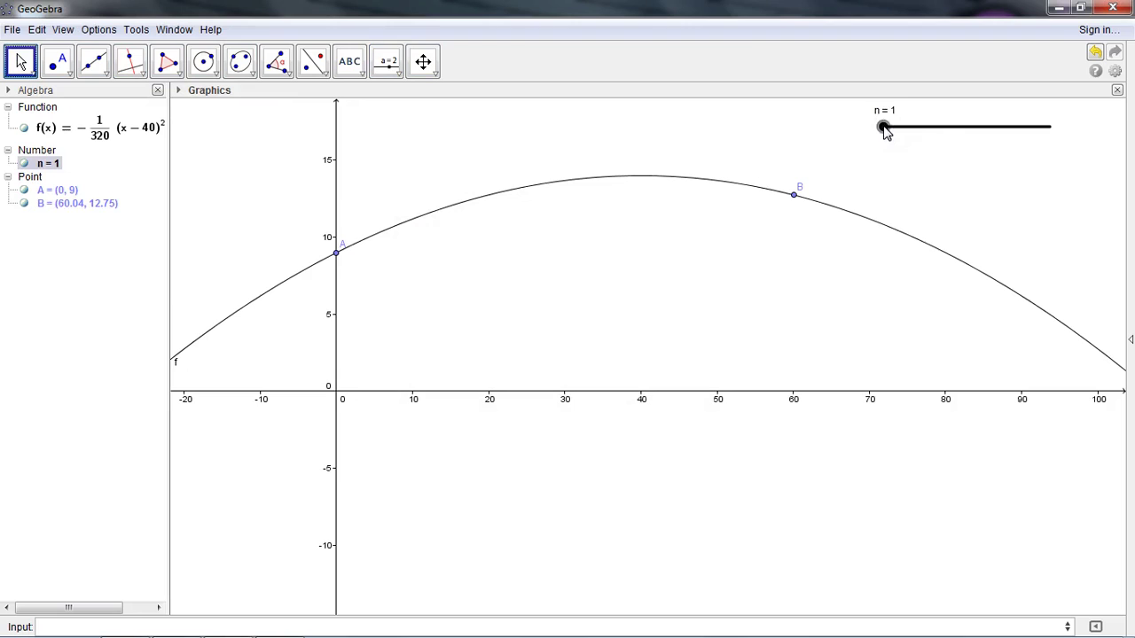
{"action": "left_click_drag", "start_coordinate": [884, 130], "coordinate": [936, 135]}
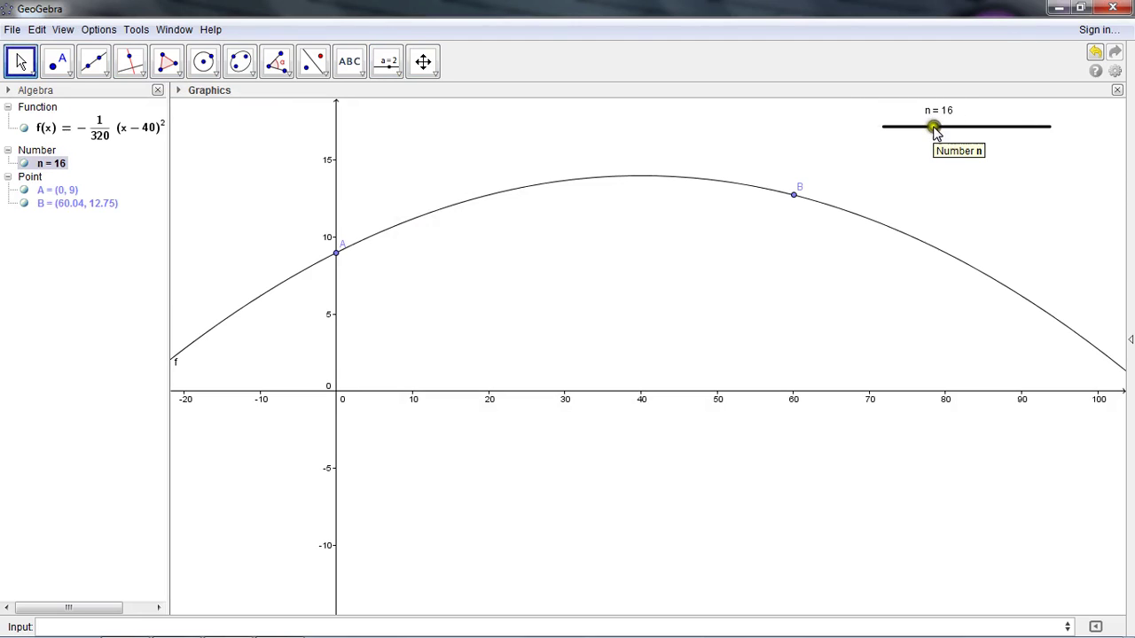
{"action": "left_click_drag", "start_coordinate": [934, 128], "coordinate": [881, 129]}
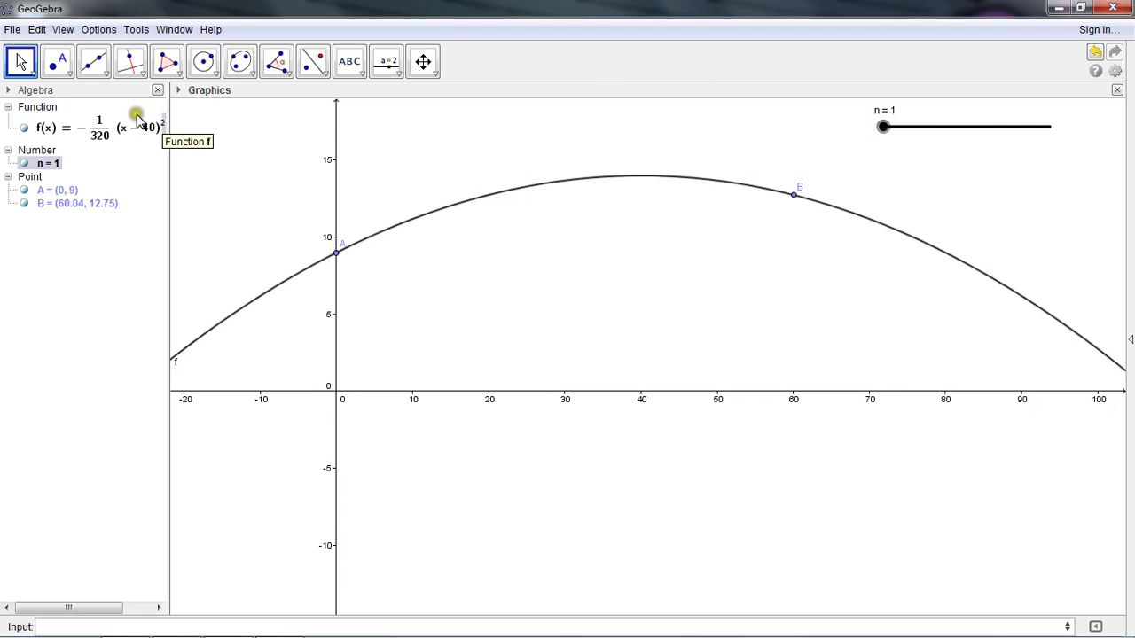
Create slider d ranging from 0 to 1 in steps of 0.1.
{"action": "left_click", "coordinate": [387, 61]}
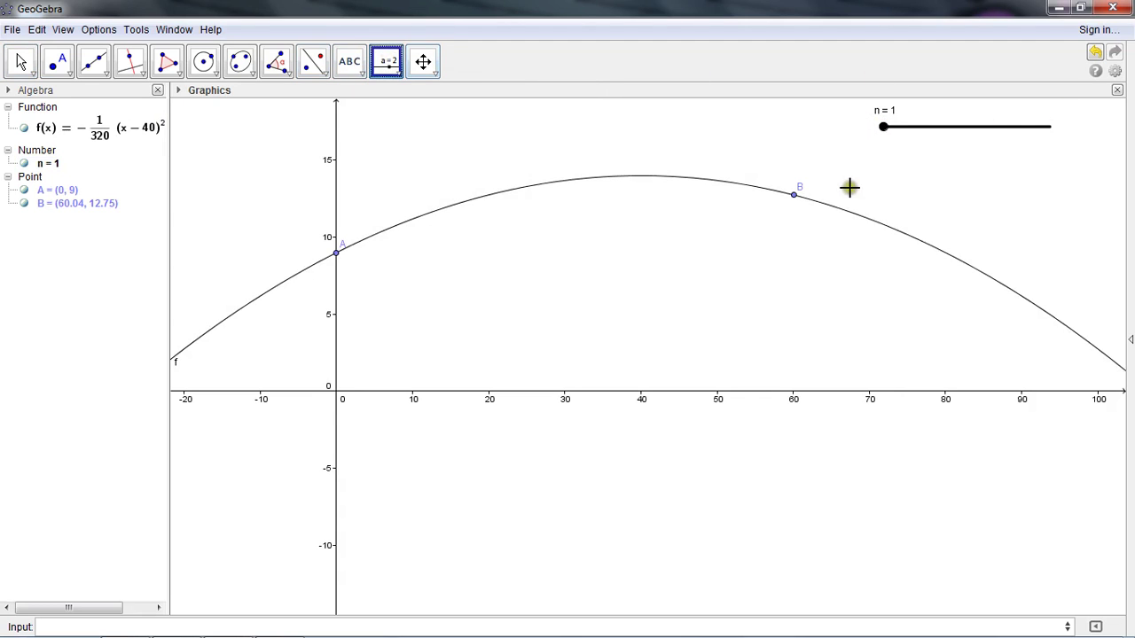
{"action": "left_click", "coordinate": [884, 157]}
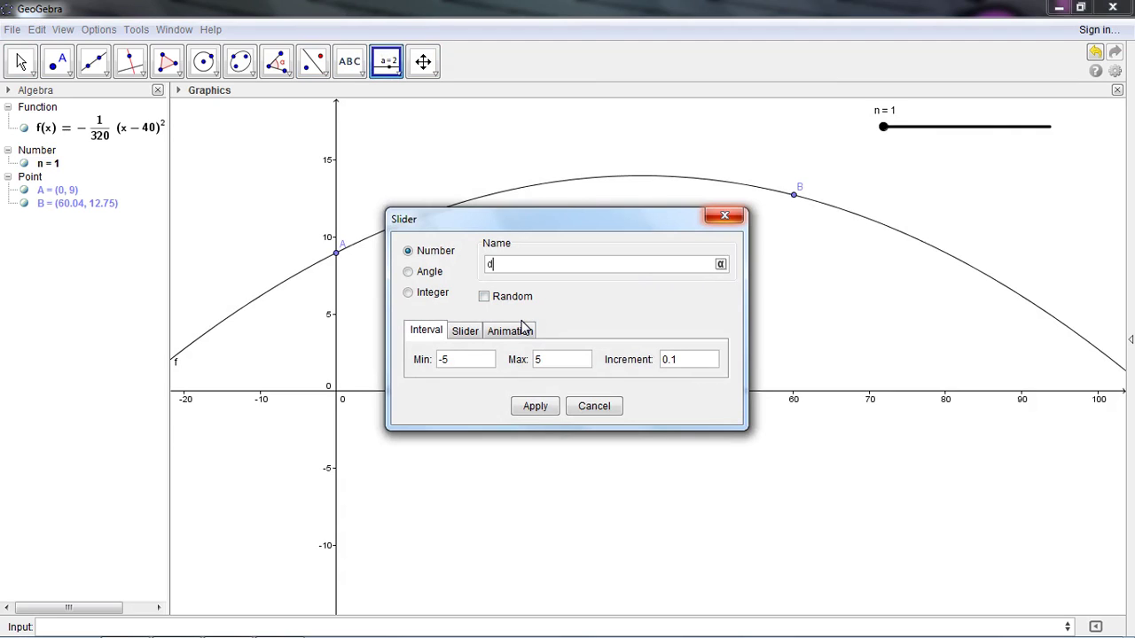
{"action": "left_click_drag", "start_coordinate": [455, 359], "coordinate": [435, 358]}
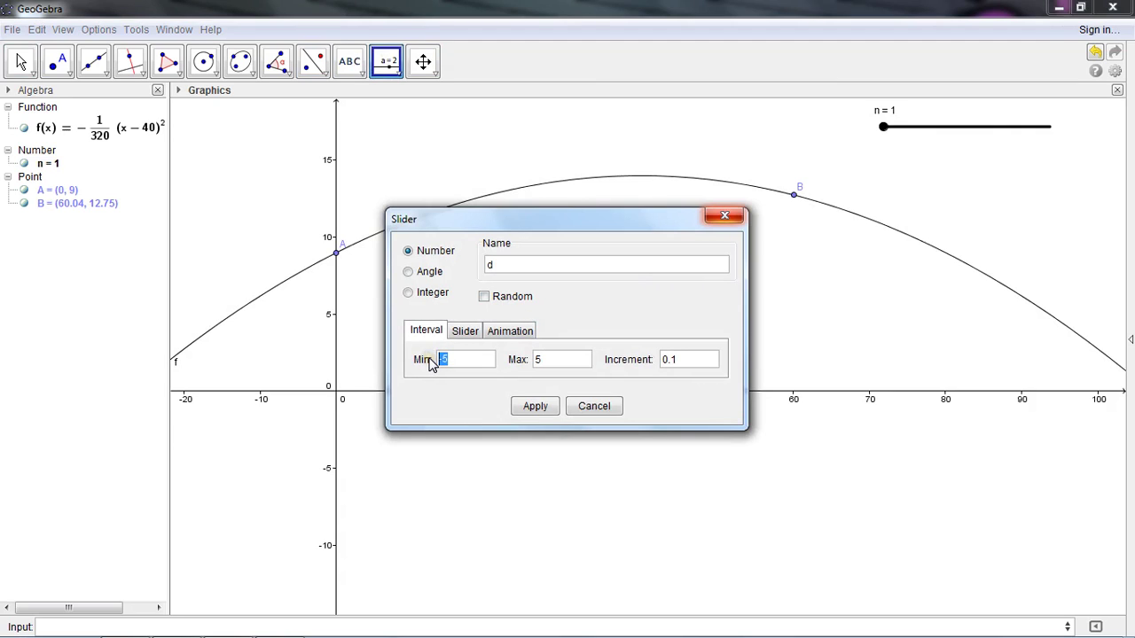
{"action": "type", "text": "0"}
{"action": "left_click_drag", "start_coordinate": [567, 358], "coordinate": [519, 359]}
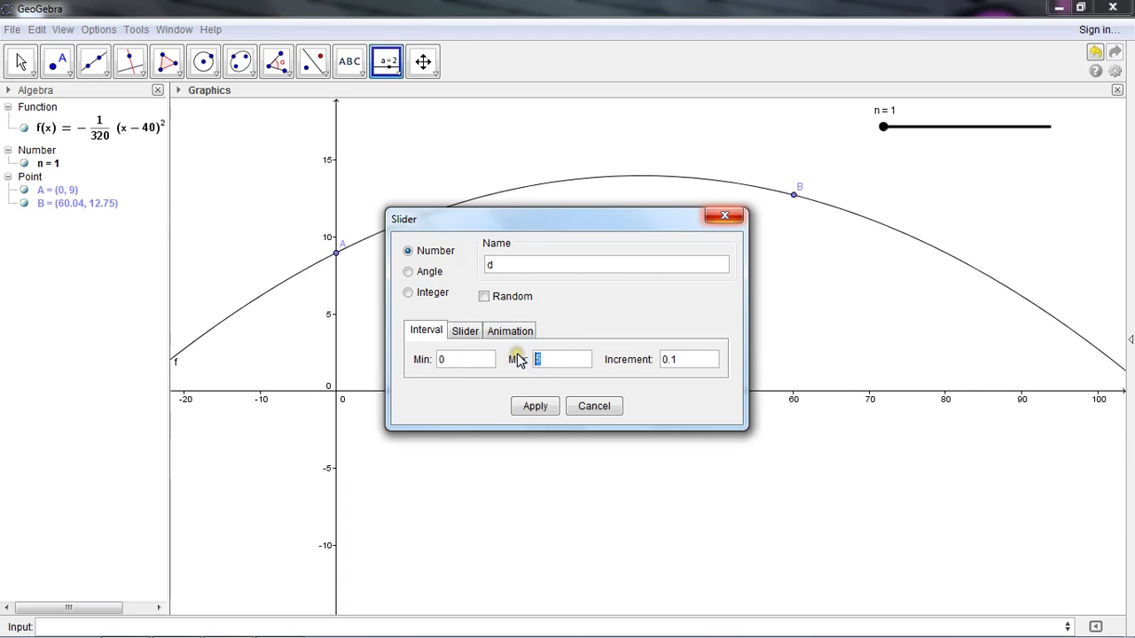
{"action": "left_click", "coordinate": [701, 359]}
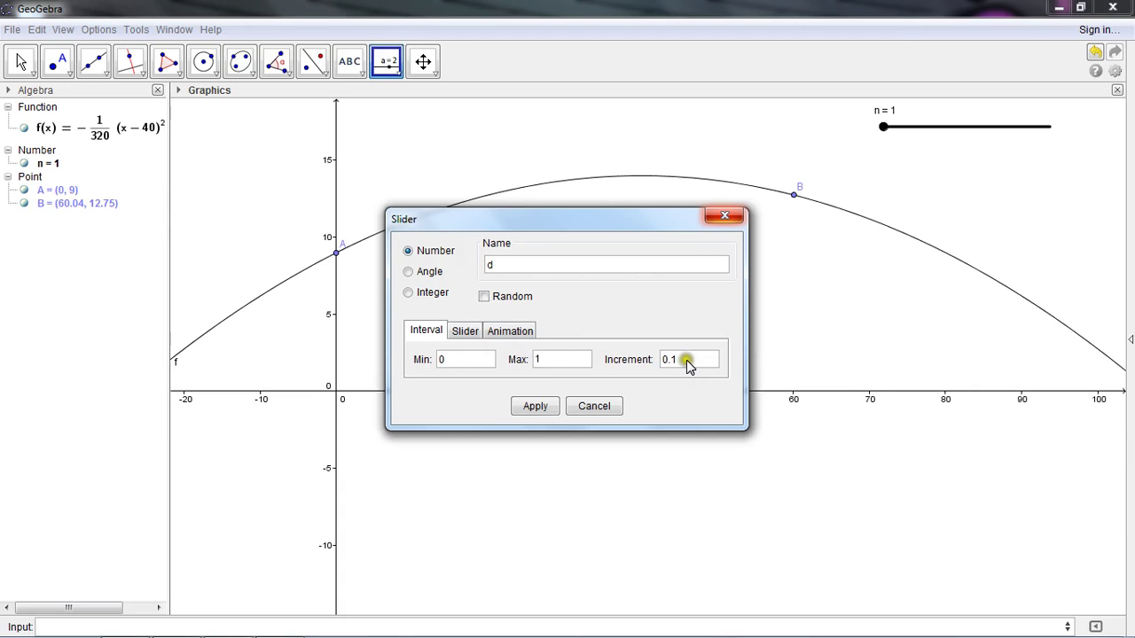
{"action": "left_click", "coordinate": [538, 406]}
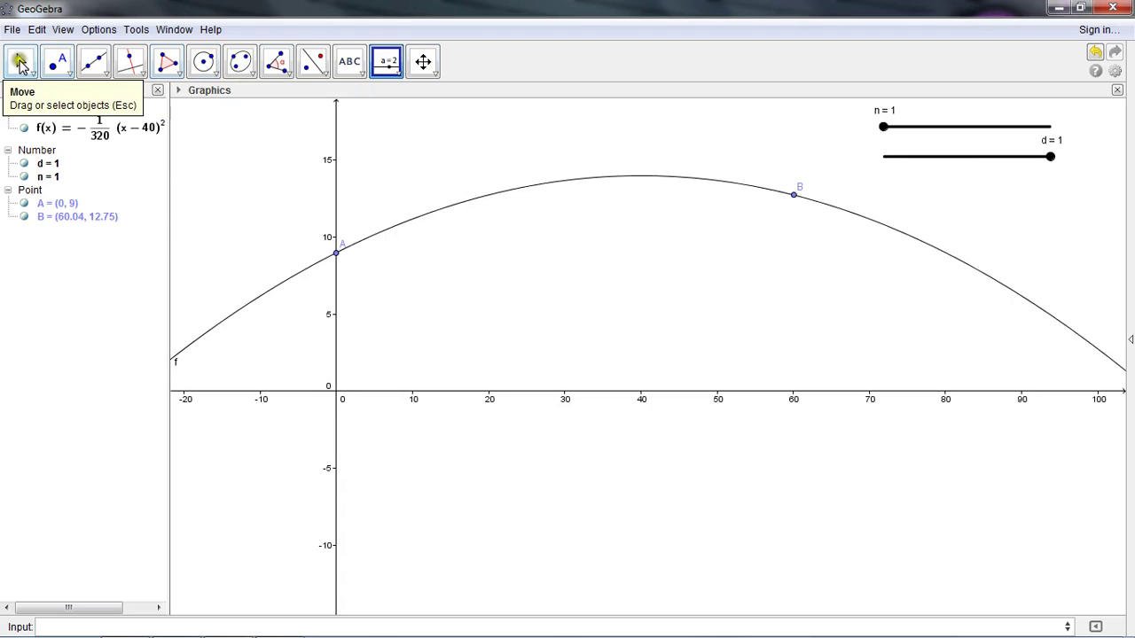
Drag slider d to 0.4.
{"action": "left_click", "coordinate": [22, 62]}
{"action": "left_click", "coordinate": [1049, 157]}
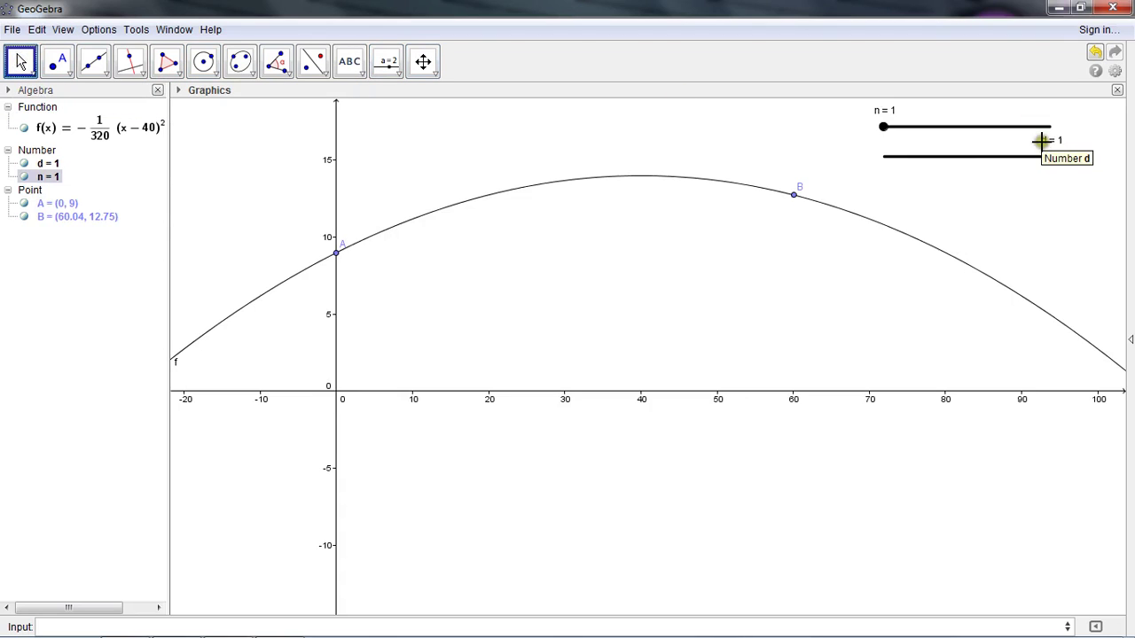
{"action": "left_click_drag", "start_coordinate": [1049, 159], "coordinate": [951, 157]}
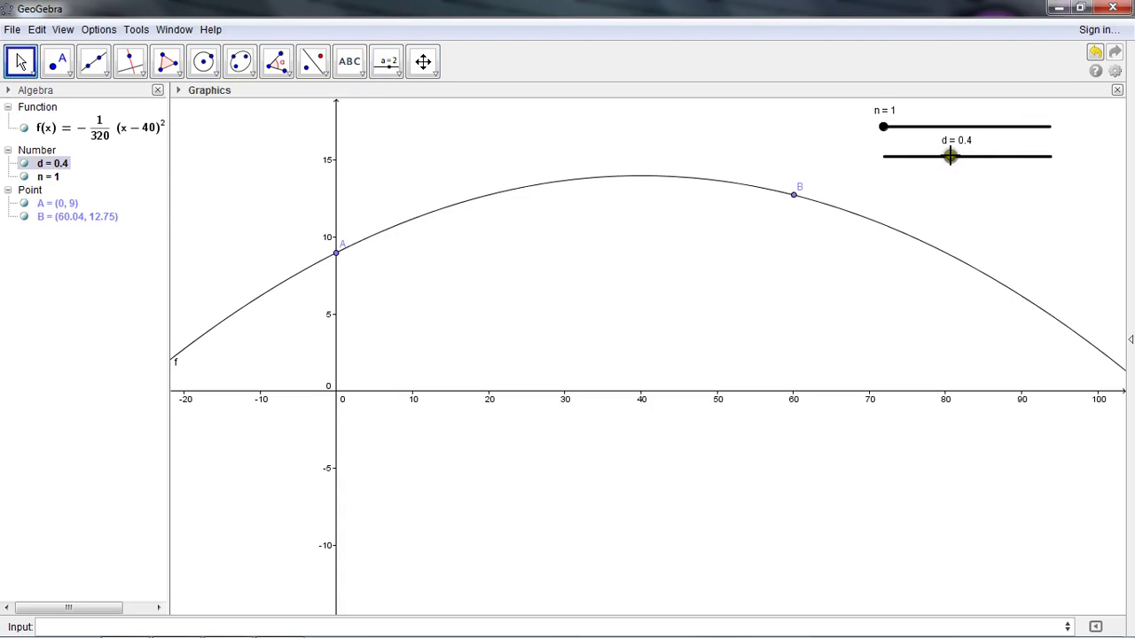
{"action": "left_click", "coordinate": [387, 61]}
Enter RectangleSum[f, x(A), x(B), n, d] to draw the rectangle approximation a.
{"action": "left_click", "coordinate": [326, 629]}
{"action": "type", "text": "Rectangle"}
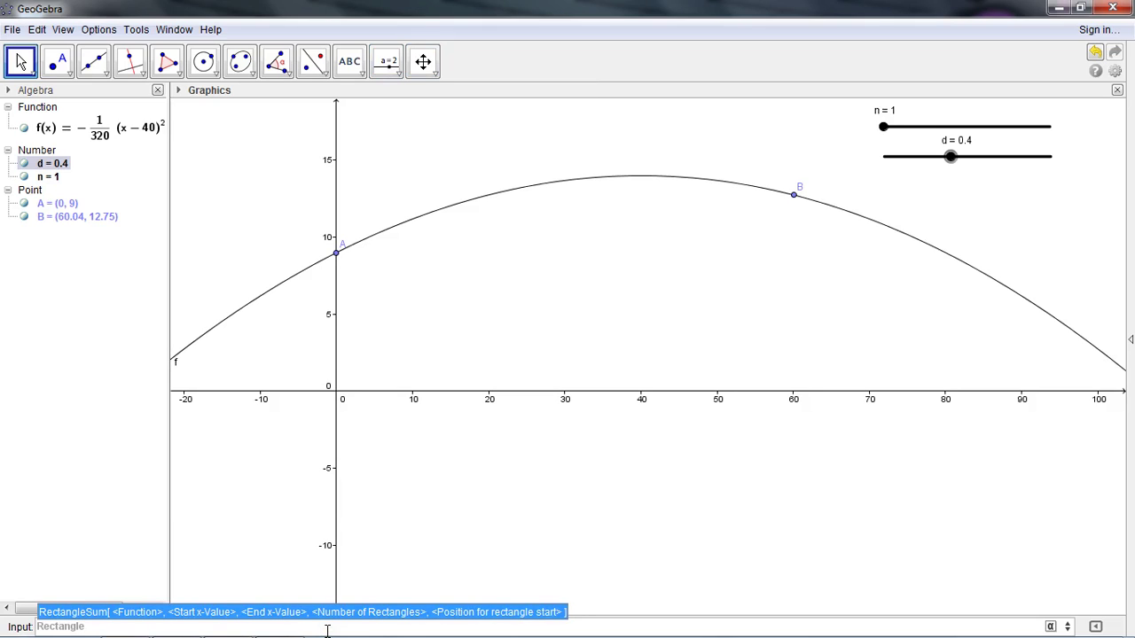
{"action": "type", "text": "Sum[f,x(A"}
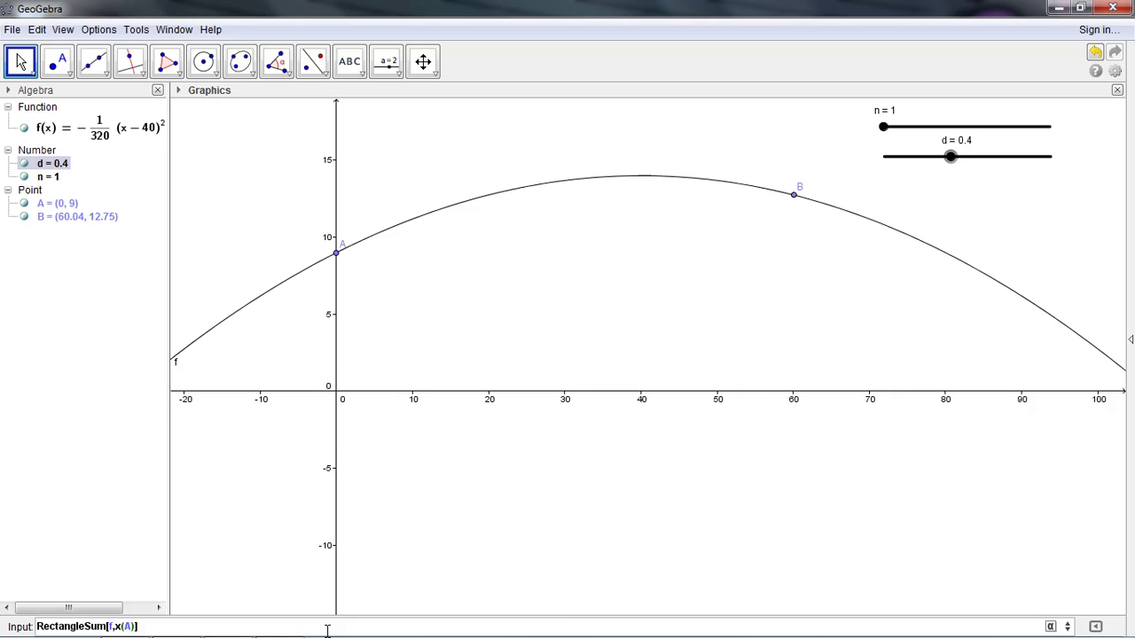
{"action": "type", "text": ",x(B),n,d"}
{"action": "key", "text": "Return"}
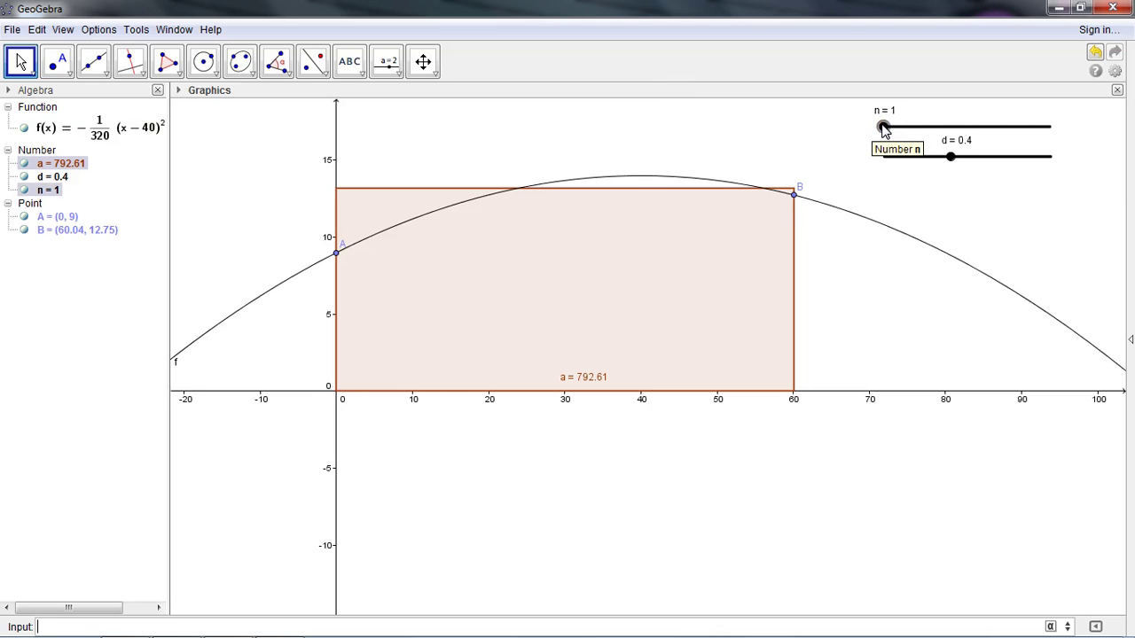
Vary n between few and many rectangles, settling at n = 5 with area 762.99.
{"action": "left_click_drag", "start_coordinate": [884, 129], "coordinate": [948, 134]}
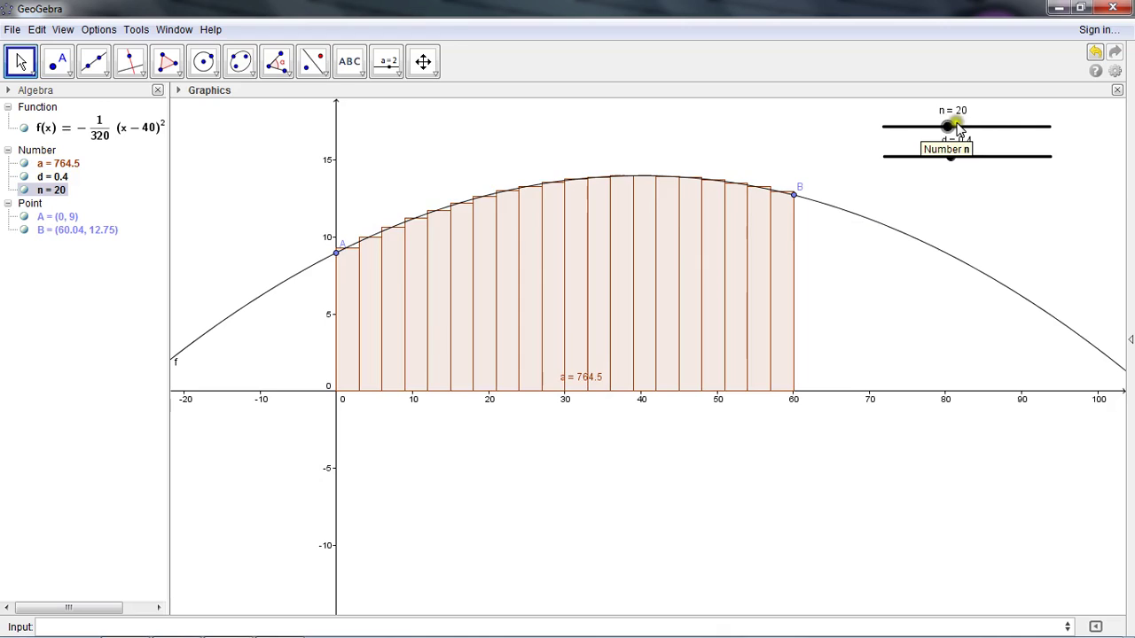
{"action": "left_click_drag", "start_coordinate": [947, 131], "coordinate": [883, 129]}
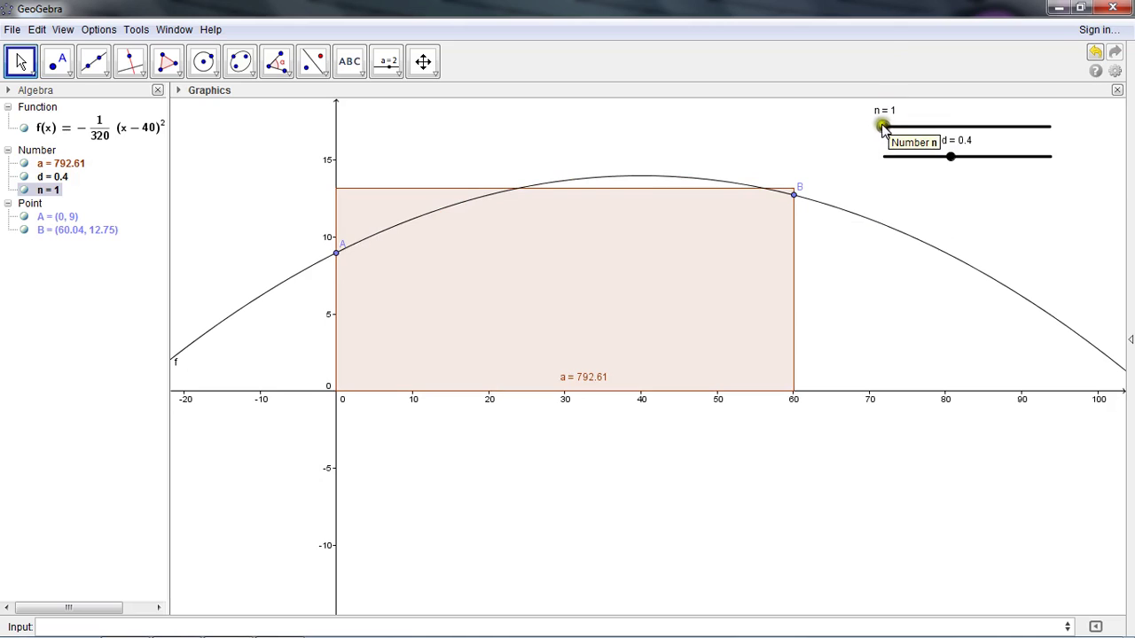
{"action": "left_click_drag", "start_coordinate": [883, 128], "coordinate": [893, 127]}
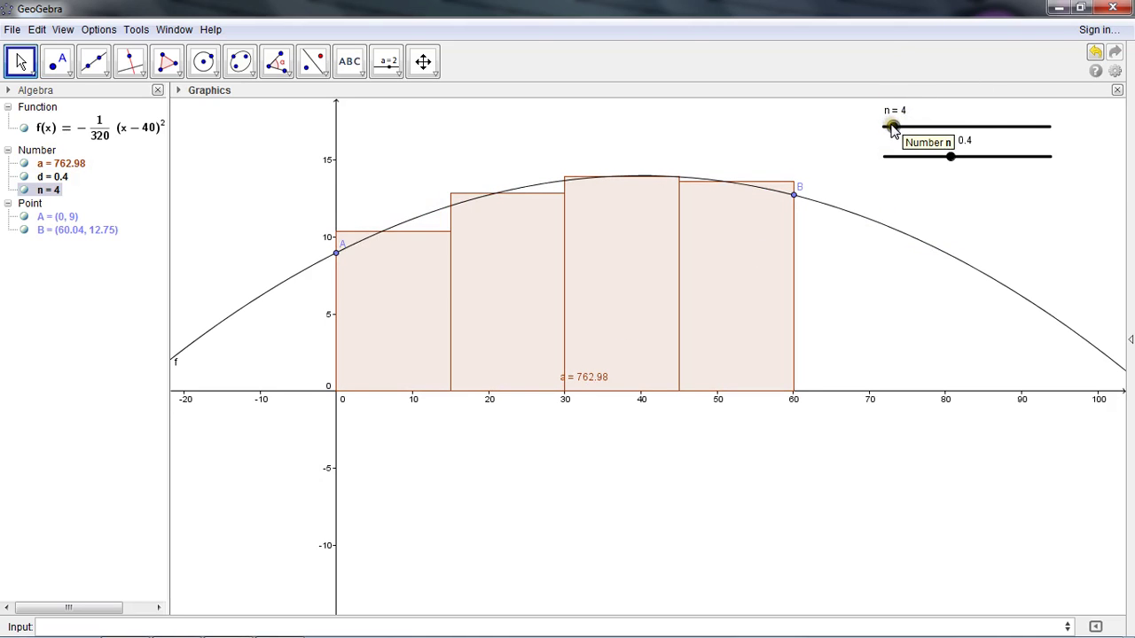
{"action": "key", "text": "Left"}
{"action": "left_click_drag", "start_coordinate": [891, 128], "coordinate": [1067, 139]}
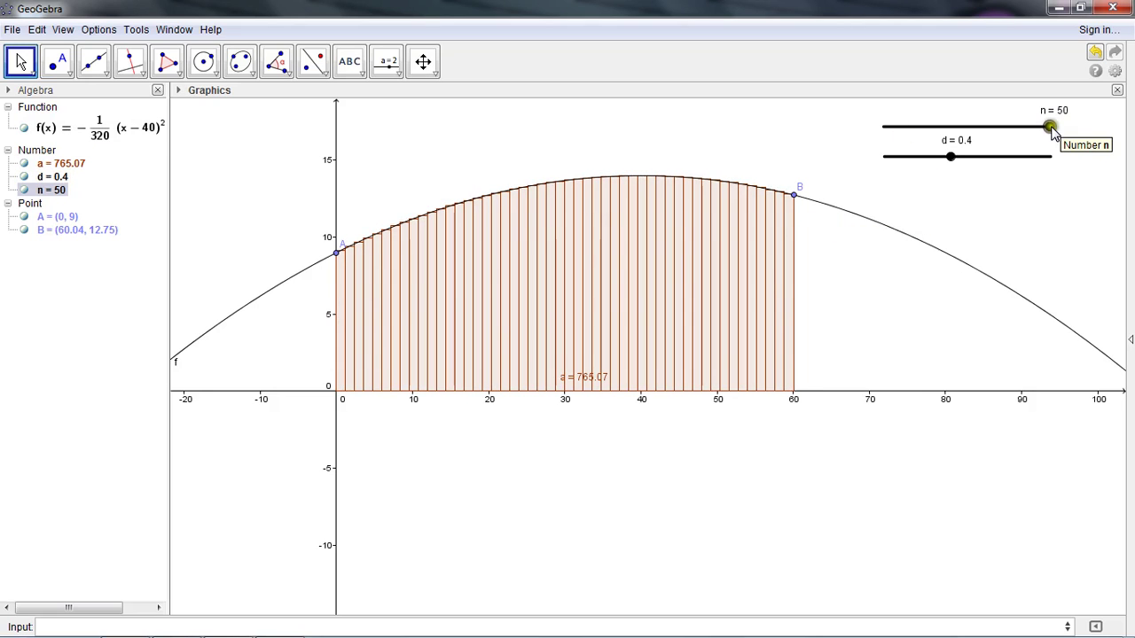
{"action": "left_click_drag", "start_coordinate": [1053, 131], "coordinate": [898, 140]}
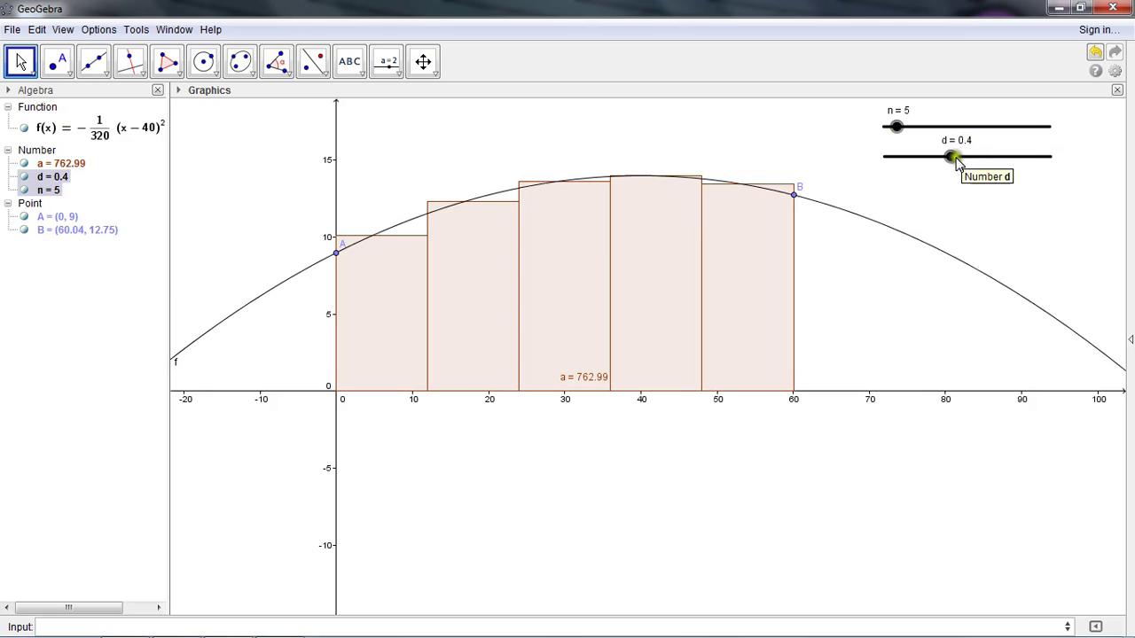
Drag slider d to 0, then to 1, giving area a = 783.48.
{"action": "left_click_drag", "start_coordinate": [953, 164], "coordinate": [887, 173]}
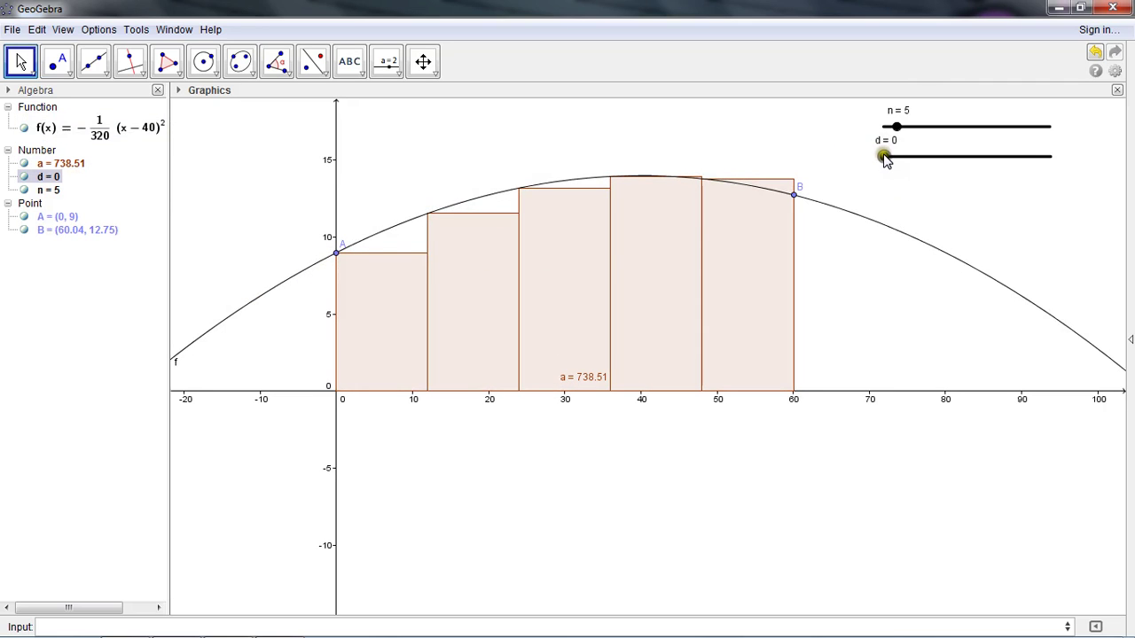
{"action": "left_click_drag", "start_coordinate": [884, 160], "coordinate": [1070, 161]}
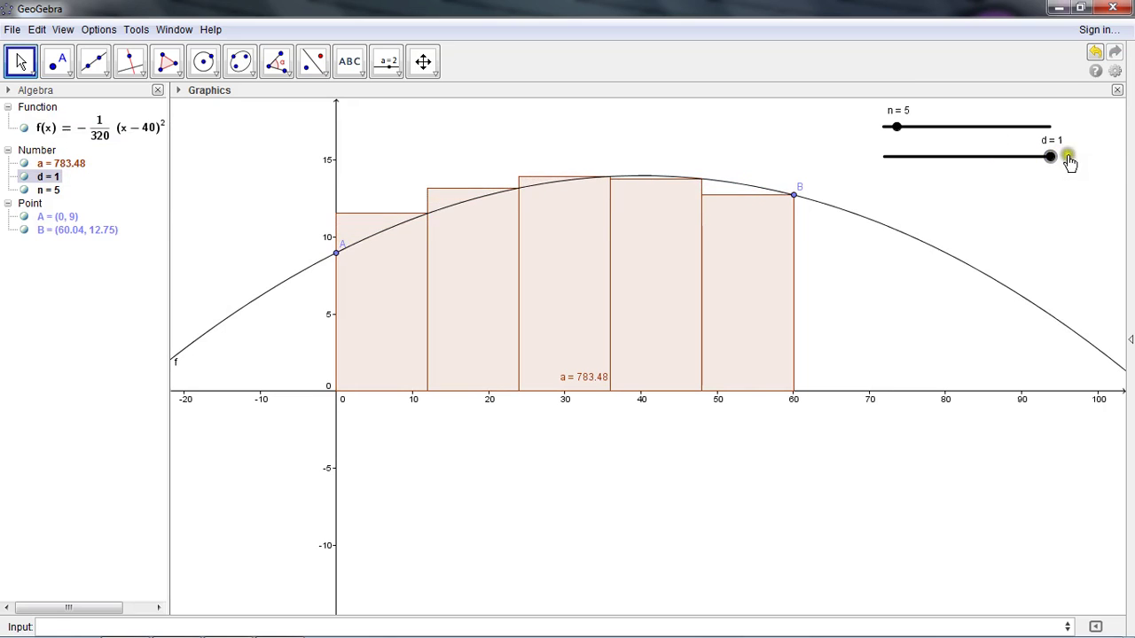